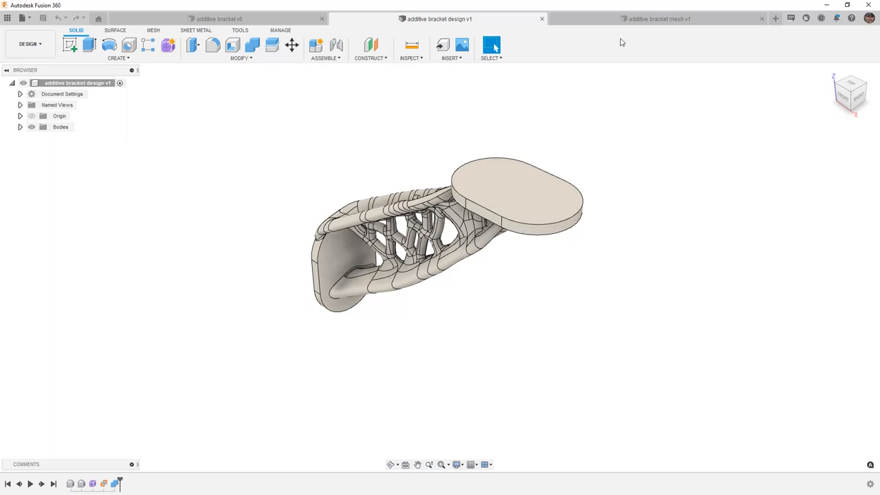
Step: Compare the additive bracket mesh document with the additive bracket design document, ending on the mesh version
left_click(633, 20)
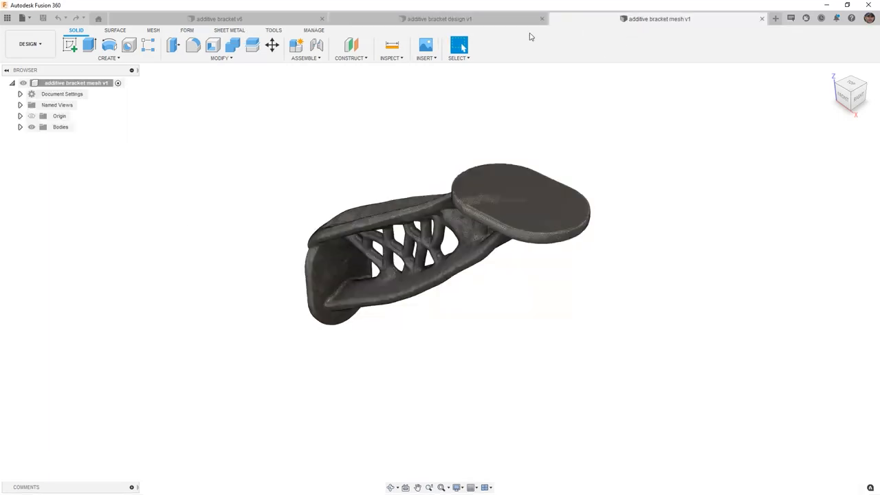
left_click(485, 24)
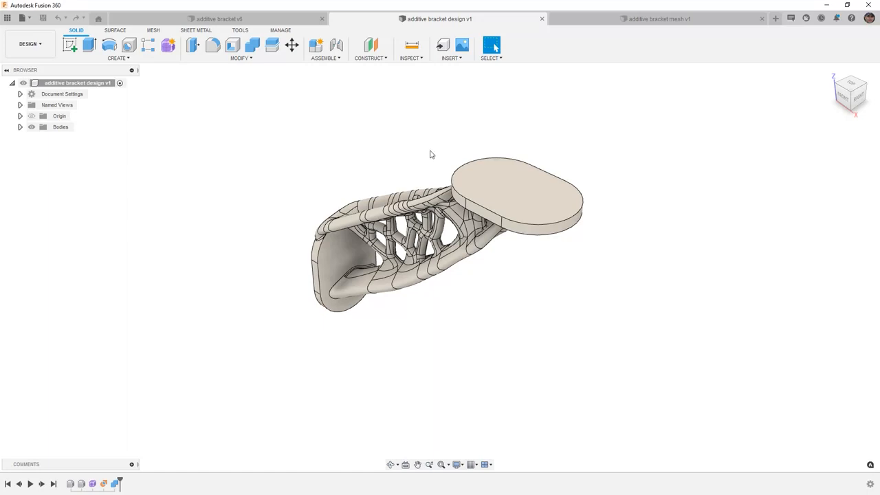
left_click(630, 19)
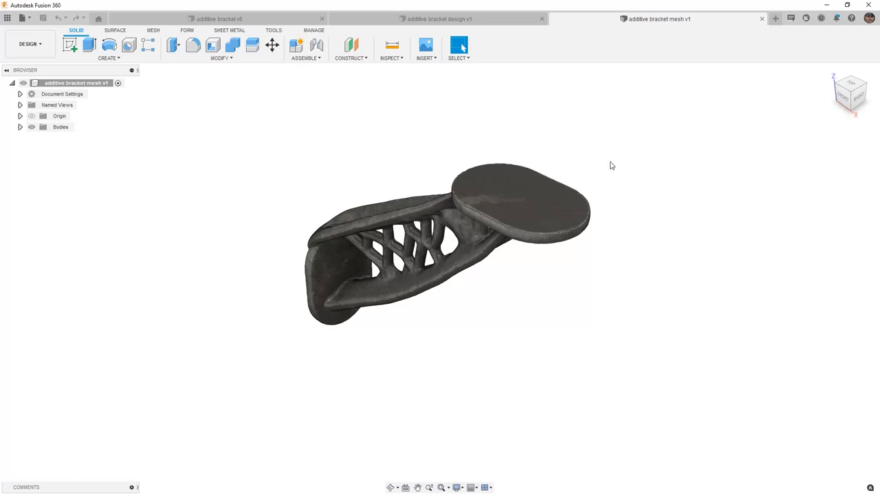
Step: Remesh the whole bracket mesh body with the Adaptive type at 0.182 density, preserving sharp edges and boundaries, with Preview enabled
left_click(845, 100)
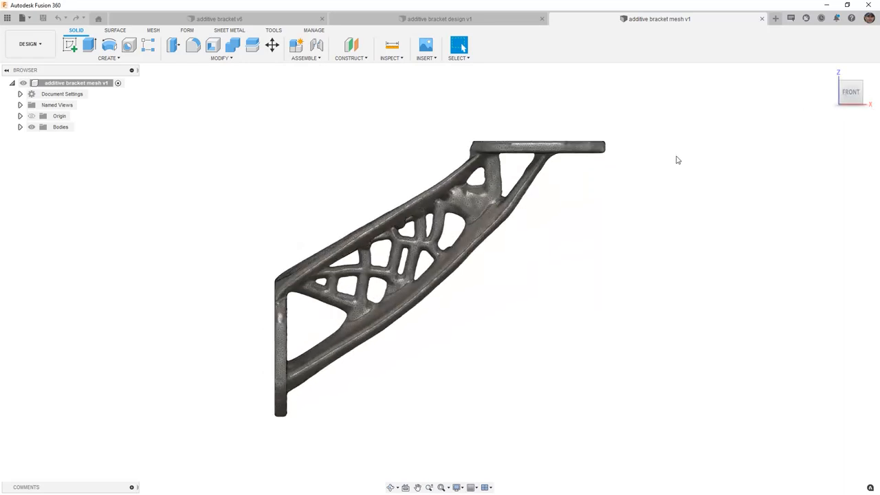
left_click(154, 31)
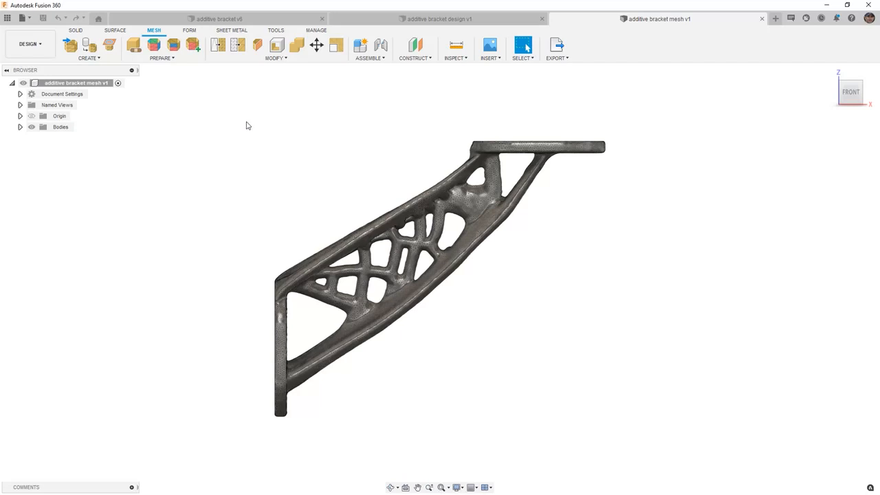
left_click_drag(242, 88, 654, 449)
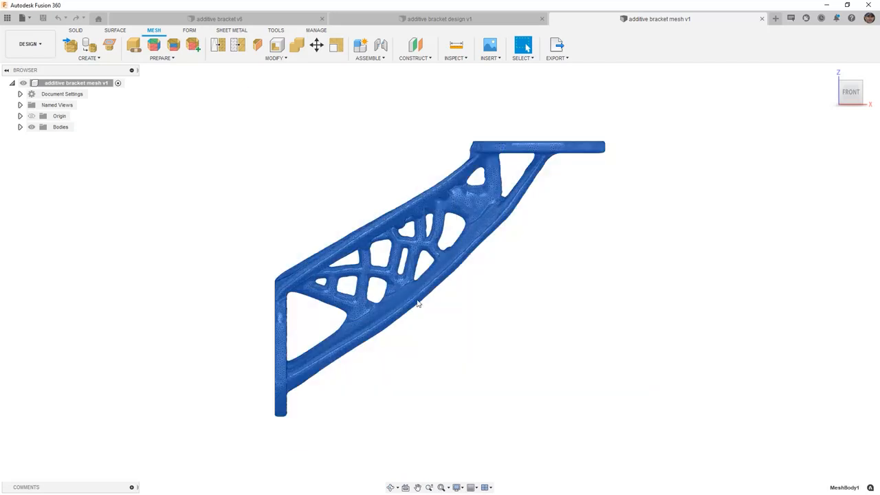
left_click(221, 46)
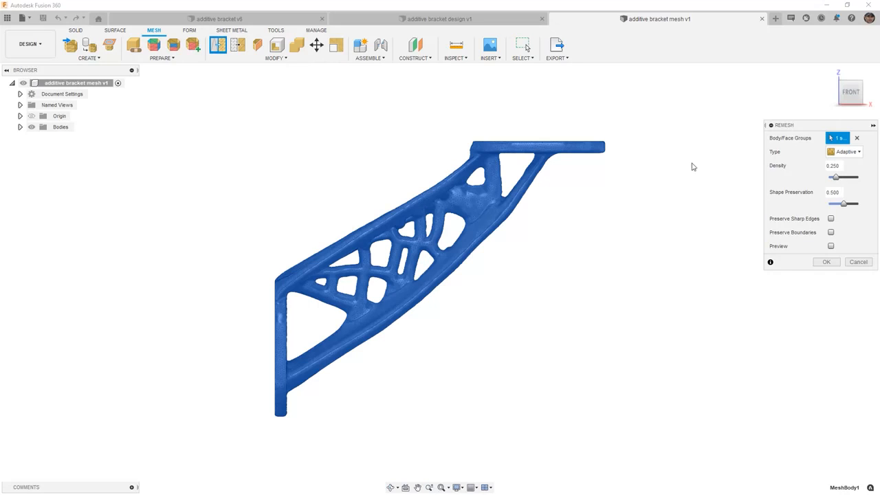
left_click(831, 219)
left_click(832, 233)
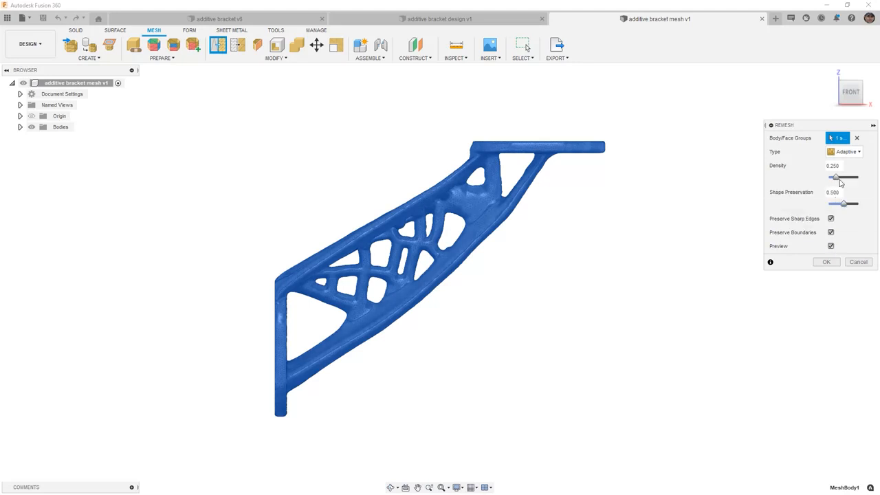
left_click_drag(836, 177, 834, 178)
scroll(504, 203, "up", 4)
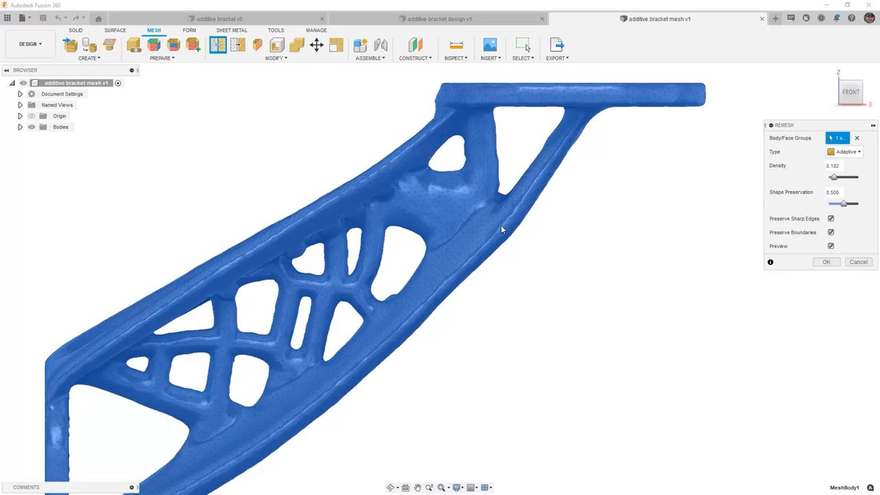
left_click(834, 263)
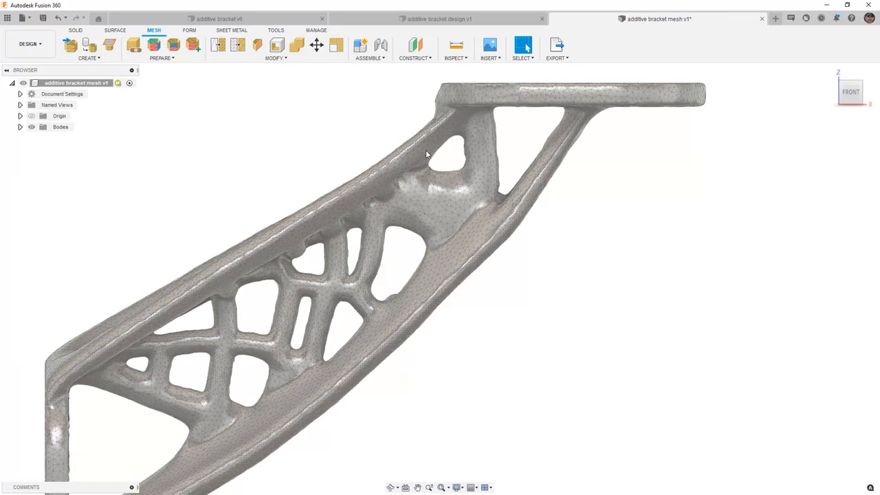
Step: Try a freeform selection on the mesh around the bracket's upper small opening and return to window selection
left_click(522, 58)
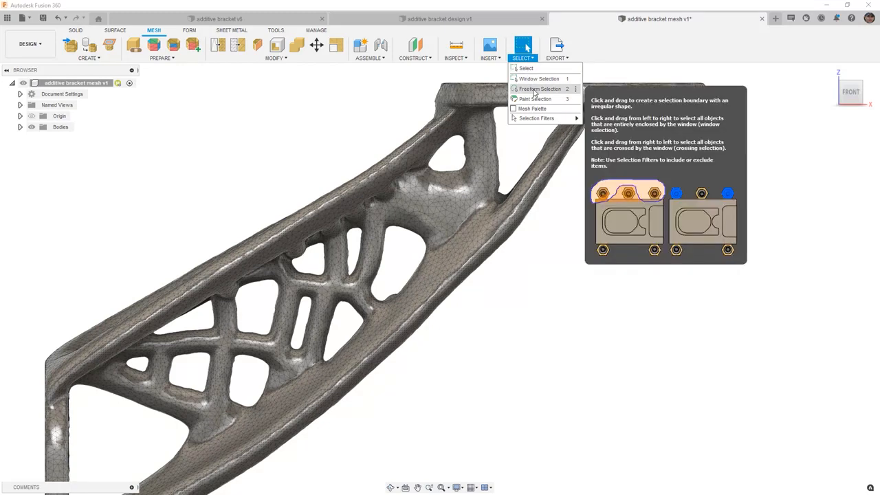
left_click(530, 94)
mouse_move(426, 168)
left_mouse_down()
mouse_move(433, 143)
mouse_move(467, 131)
mouse_move(470, 172)
mouse_move(427, 179)
left_mouse_up()
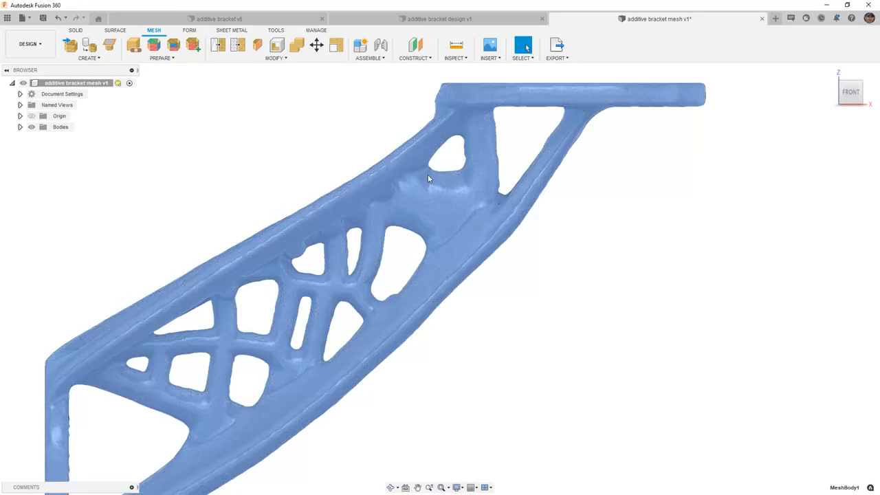
mouse_move(440, 175)
left_mouse_down()
mouse_move(457, 180)
mouse_move(473, 135)
mouse_move(422, 163)
mouse_move(441, 173)
left_mouse_up()
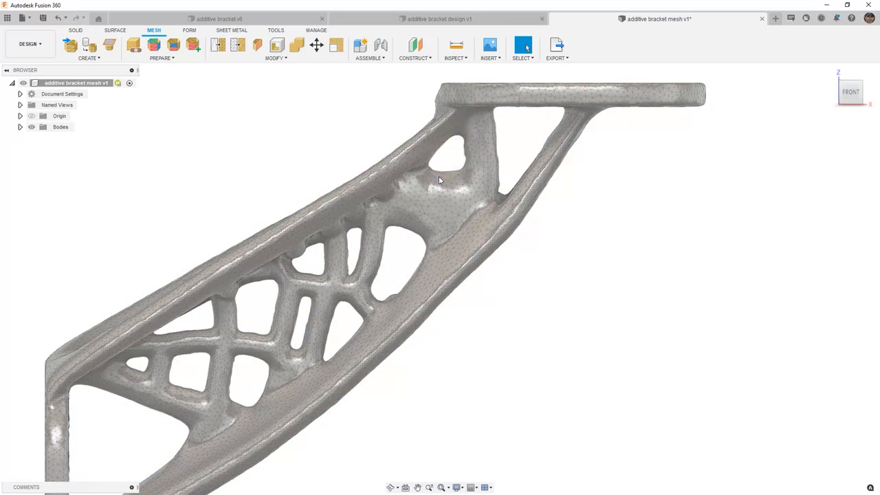
left_click(521, 59)
left_click(523, 79)
Step: Restore the home view, save the bracket mesh with the version description User Saved, and close its document
scroll(608, 214, "down", 5)
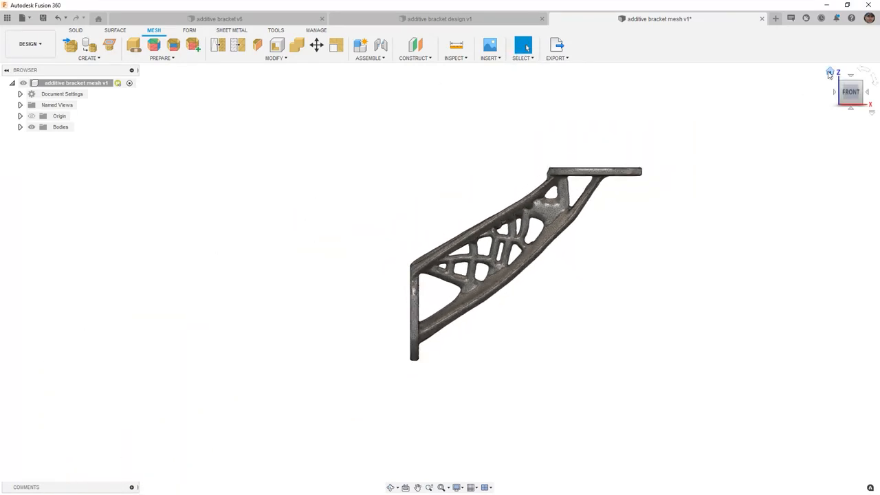
left_click(833, 71)
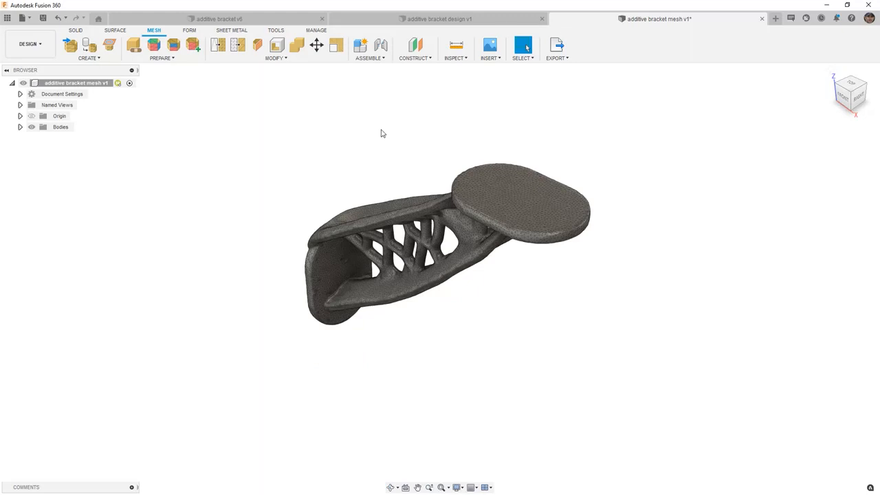
left_click(43, 18)
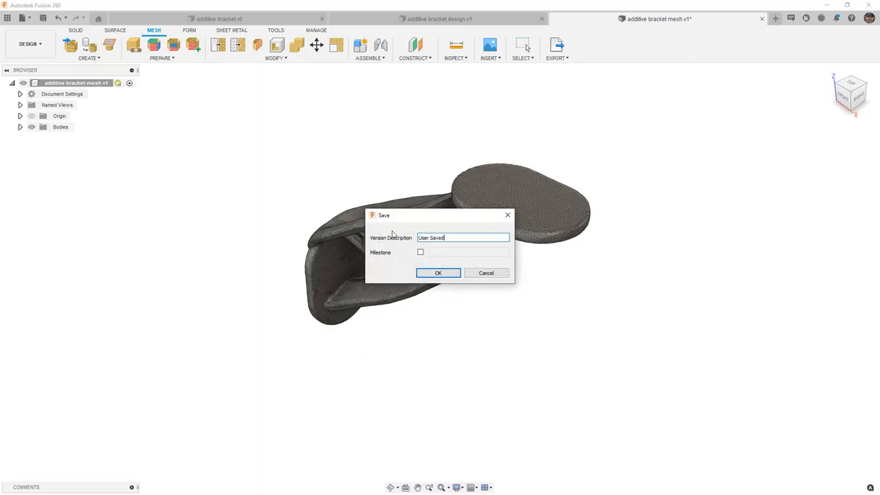
left_click(436, 273)
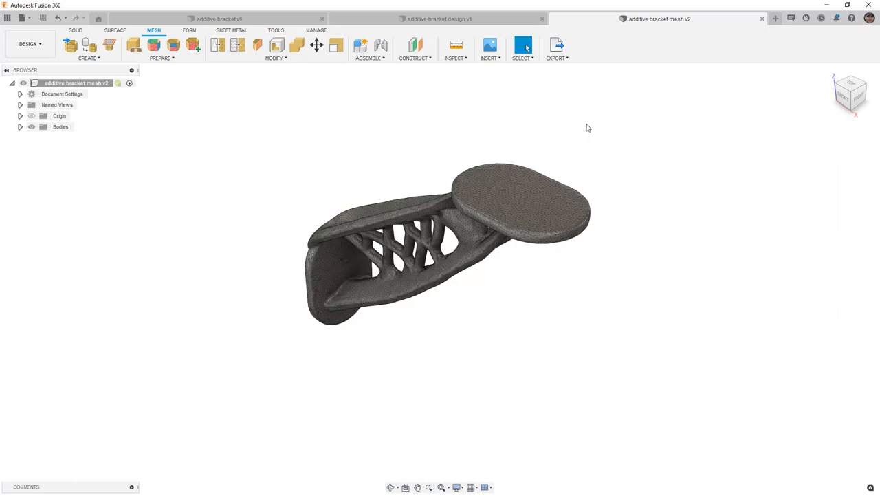
left_click(762, 20)
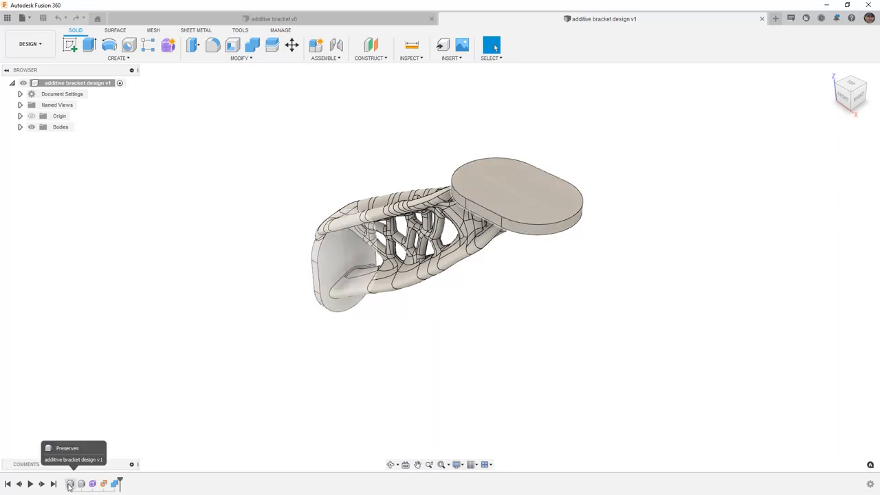
Step: Roll the design history back to just after the Preserves feature and examine the Preserve2 and Preserve1 bodies
left_click_drag(120, 478, 75, 482)
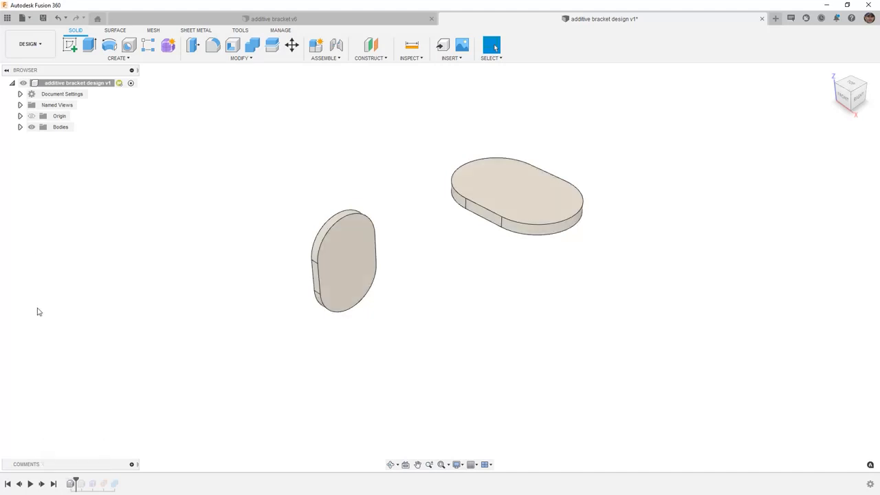
left_click(20, 126)
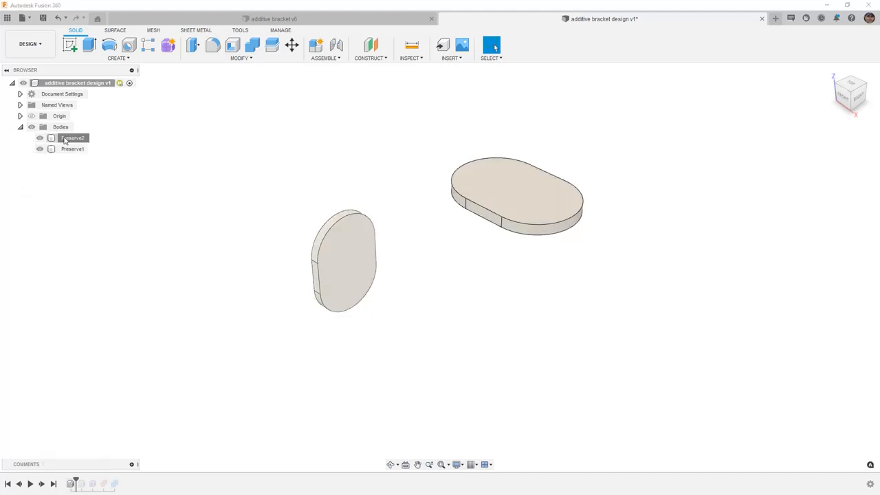
left_click(67, 138)
left_click(71, 150)
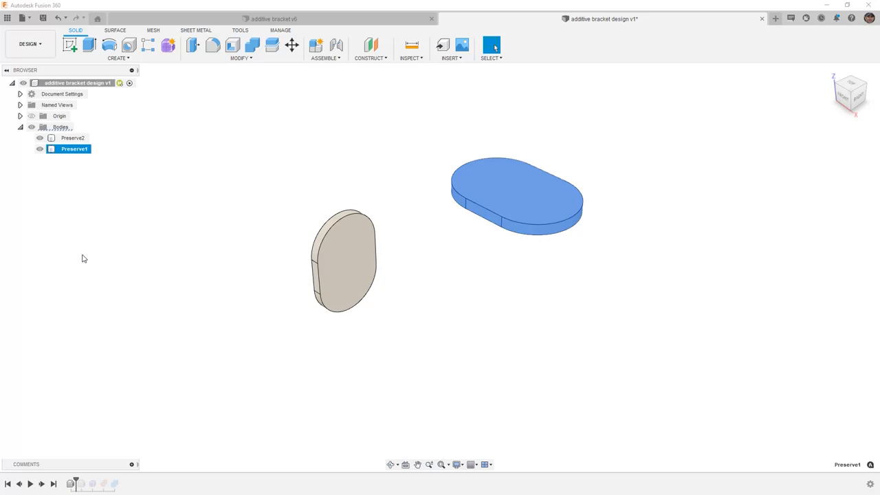
Step: Advance the design history past the Obstacles feature and examine the obstacle bodies from the front
left_click_drag(76, 480, 88, 479)
left_click(81, 484)
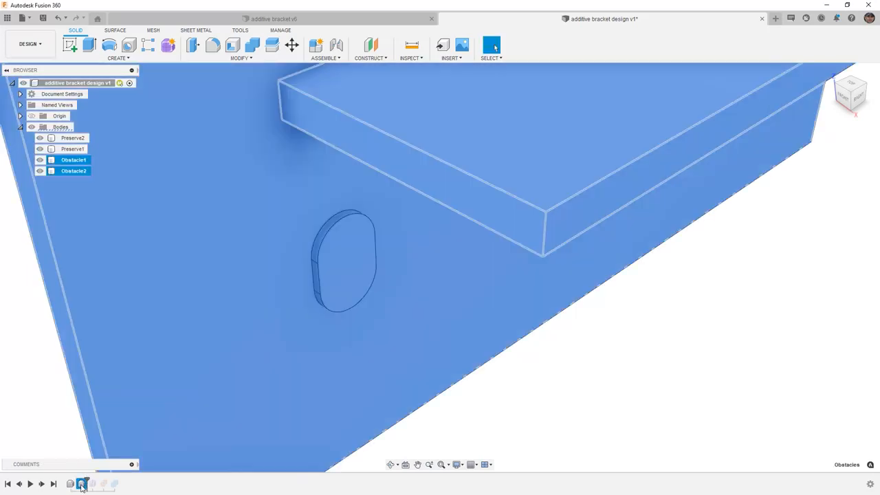
scroll(415, 339, "down", 2)
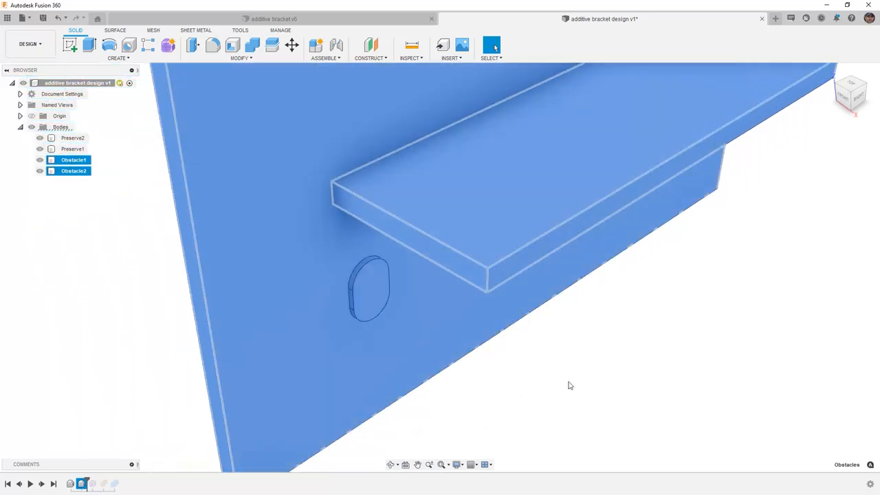
left_click(570, 383)
left_click(846, 101)
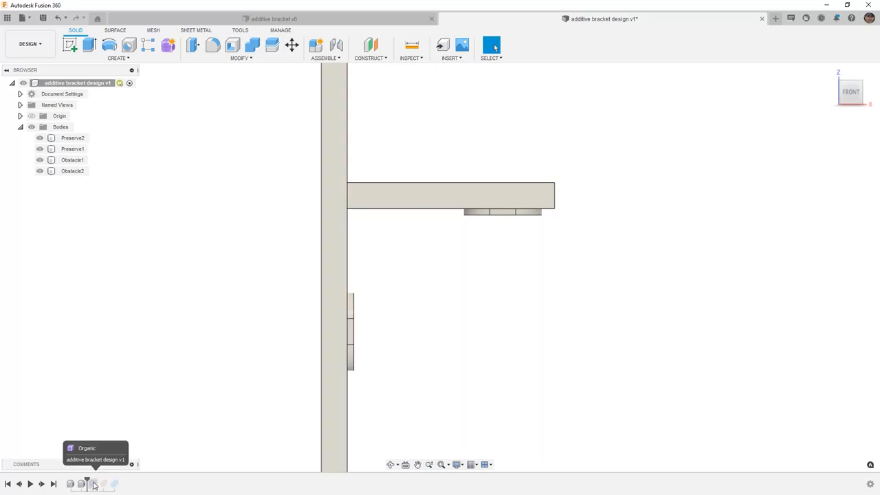
Step: Advance the design history past the BoundaryFill1 feature and hide the Obstacle1 and Obstacle2 bodies
left_click_drag(84, 479, 108, 482)
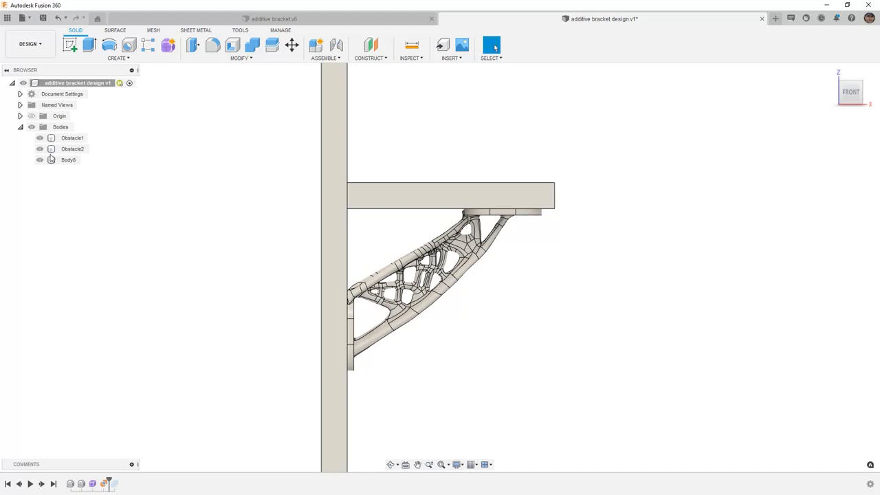
left_click(40, 138)
left_click(39, 149)
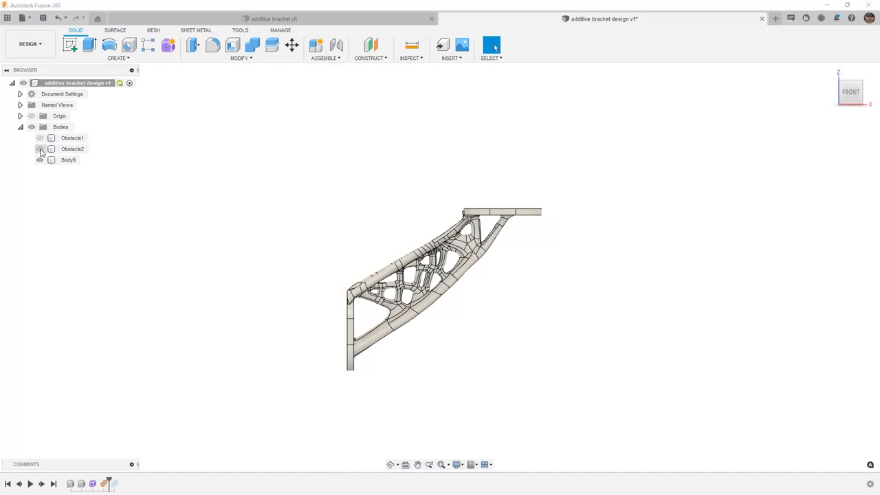
Step: Roll the design history back to just after the Organic feature and examine where the organic body meets the wall-side preserve plate
scroll(377, 321, "up", 3)
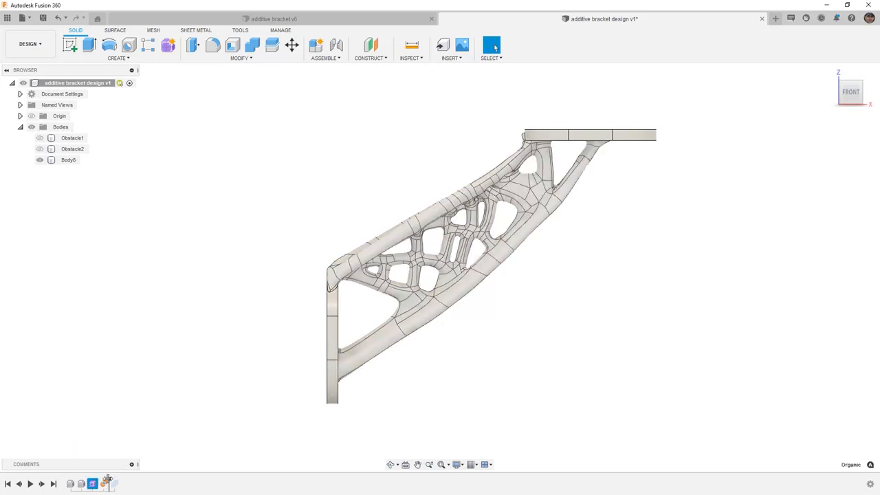
left_click_drag(108, 480, 97, 481)
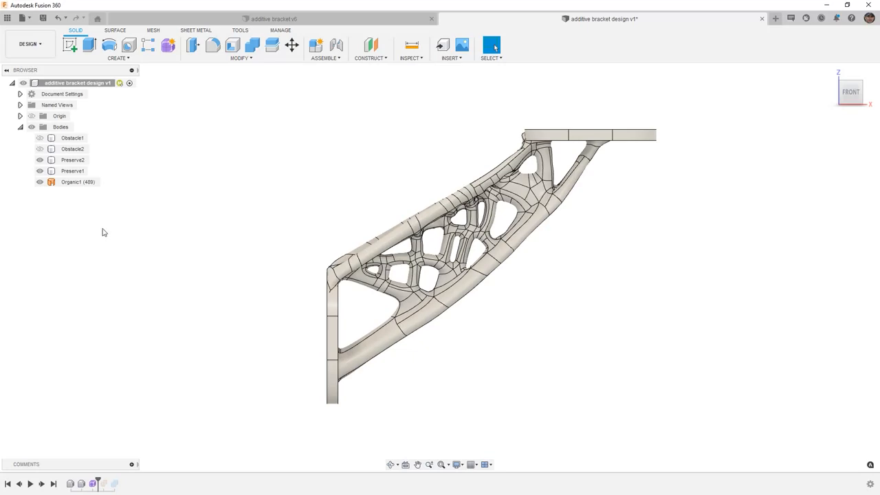
middle_click_drag(225, 288, 269, 307, "shift")
scroll(412, 320, "up", 4)
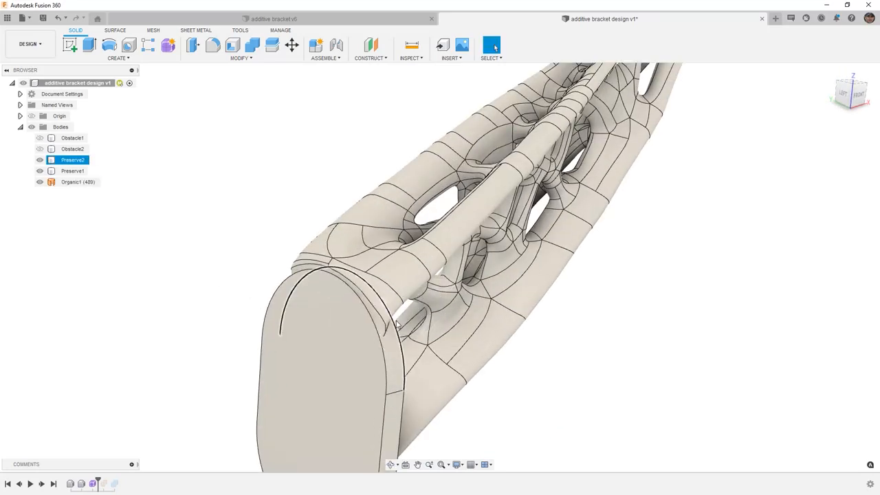
scroll(406, 321, "up", 3)
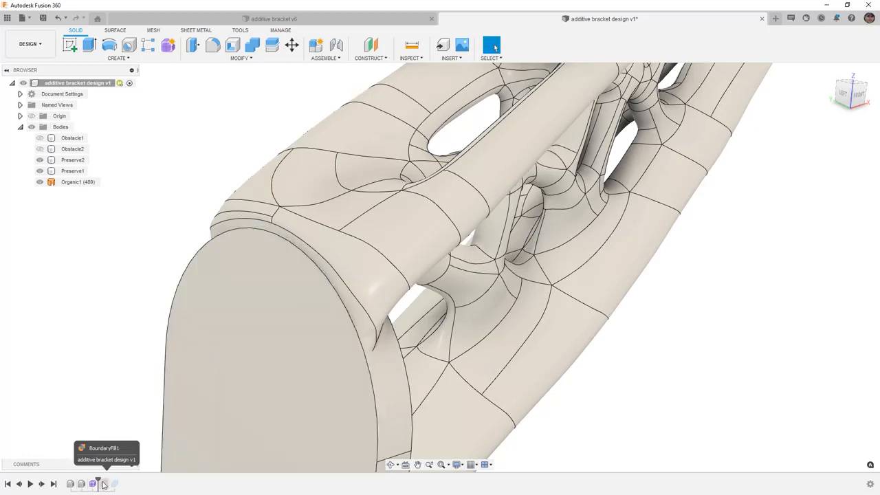
Step: Advance the design history past BoundaryFill1 again and examine the merged bracket body near the wall-side plate
left_click_drag(99, 483, 109, 484)
scroll(195, 256, "down", 5)
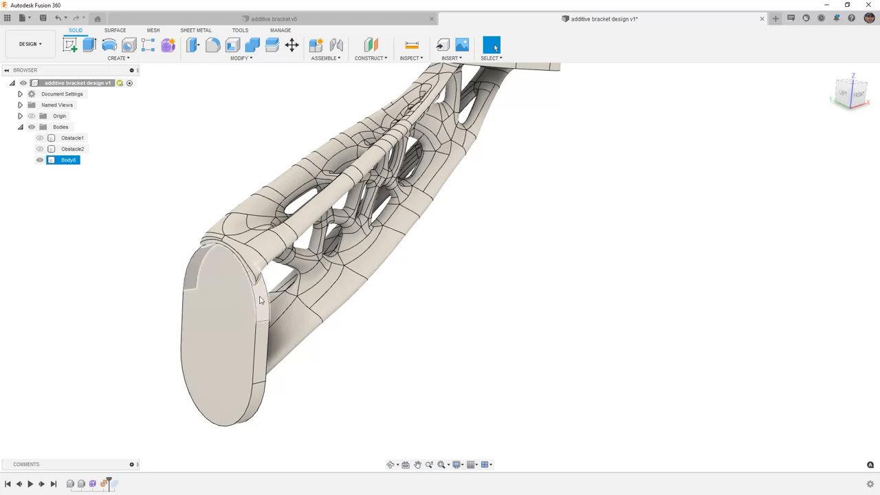
left_click(420, 315)
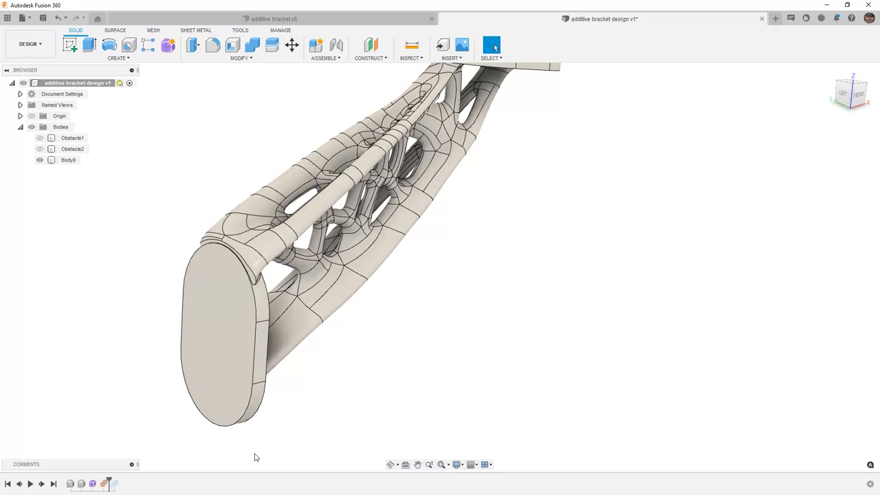
Step: Advance the design history to its end, select the Combine1 feature, and inspect its faces around the wall-side plate up close
left_click_drag(108, 481, 118, 484)
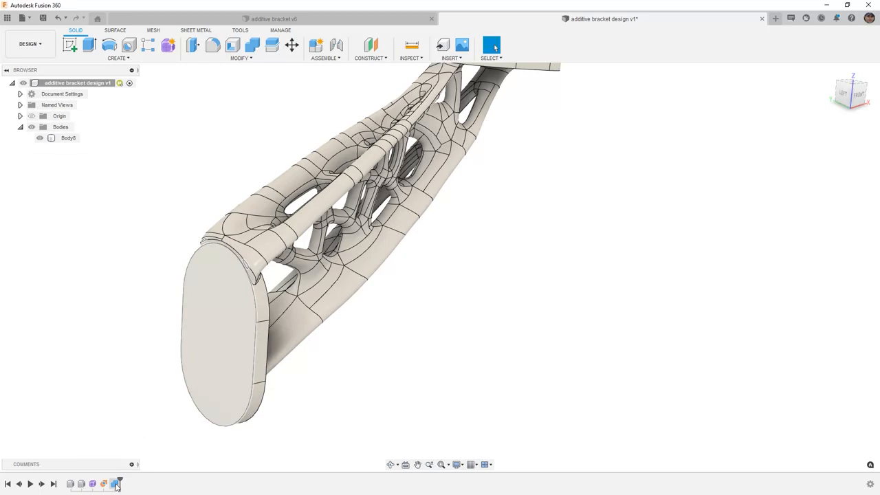
left_click(117, 485)
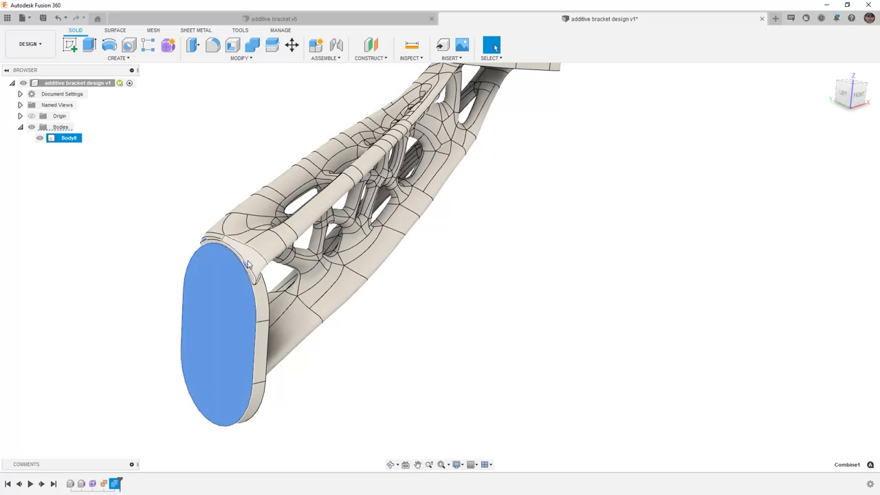
scroll(244, 275, "up", 5)
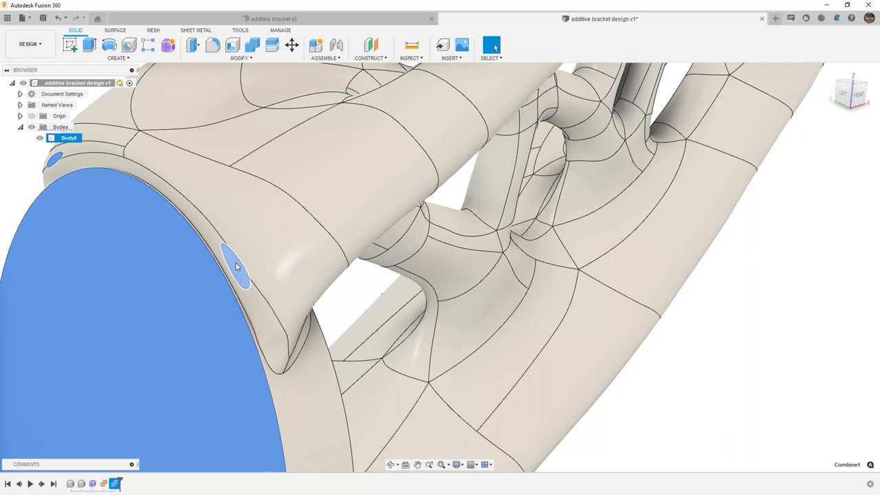
Step: Clear the selection and roll the design history back to just before the Combine1 feature
scroll(236, 267, "down", 4)
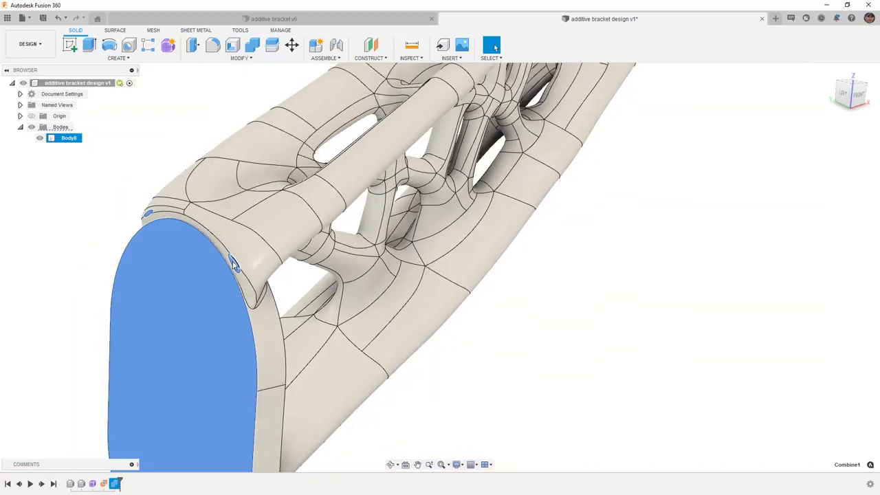
left_click(512, 416)
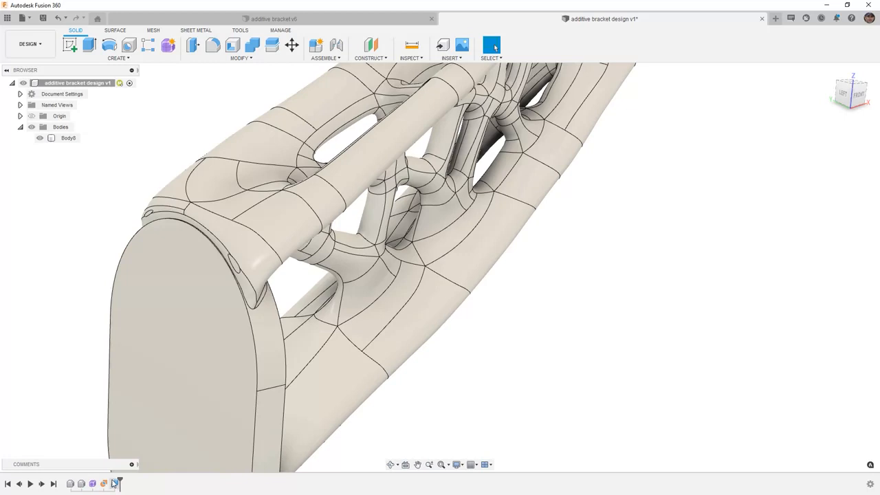
left_click_drag(118, 479, 109, 479)
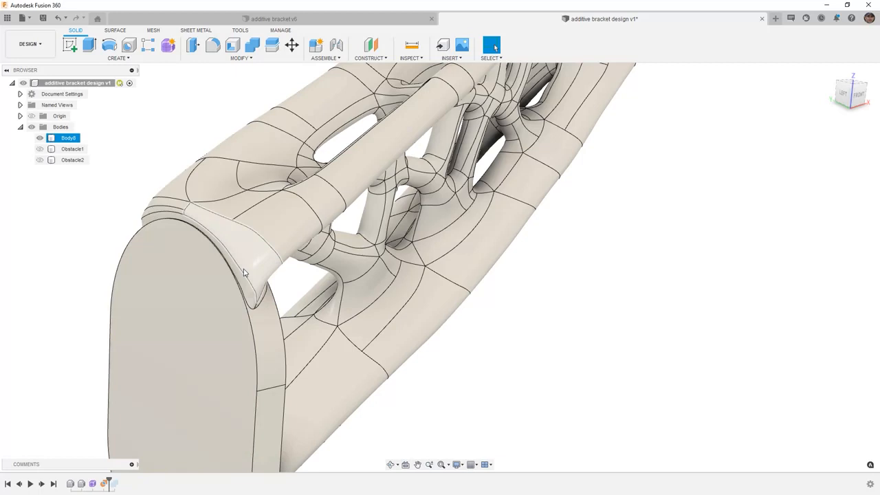
scroll(533, 276, "down", 5)
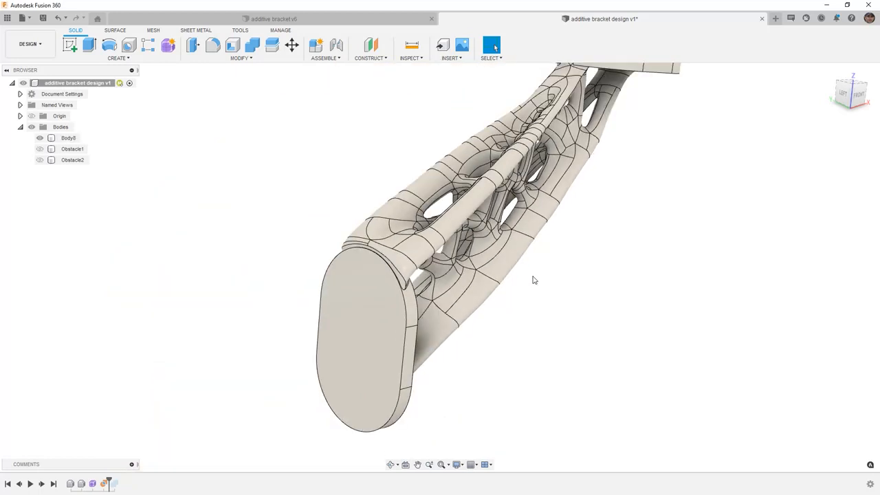
Step: Open the Organic feature for form editing and examine where the form meets the near end of the horizontal preserve plate
left_click(859, 94)
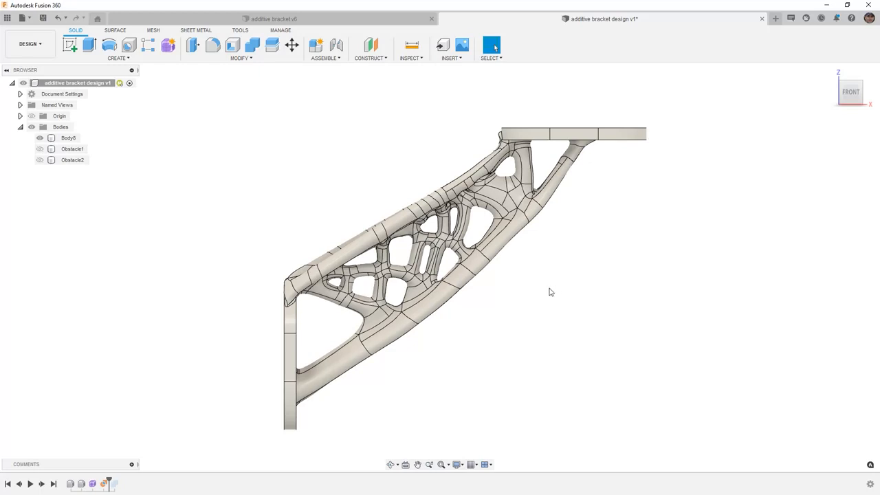
right_click(93, 484)
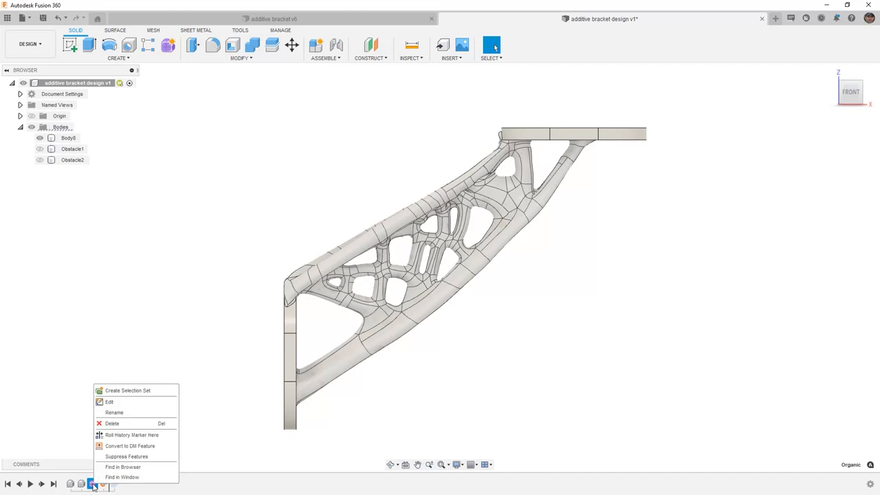
left_click(115, 403)
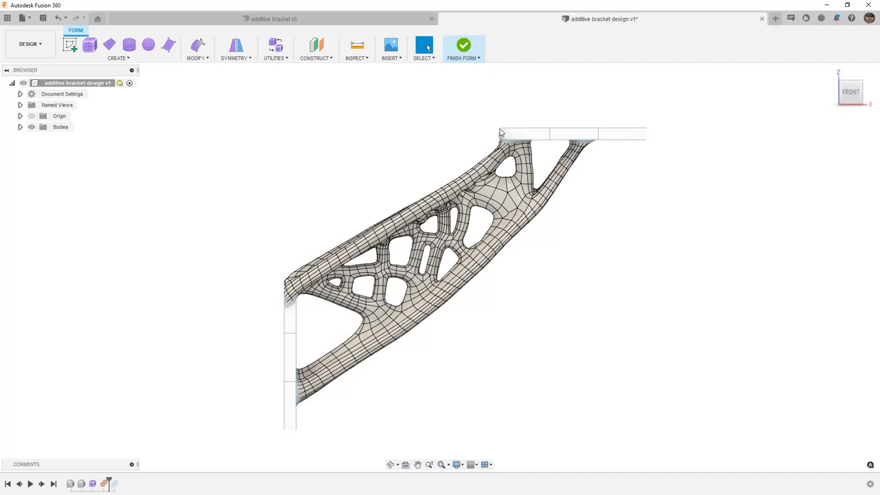
scroll(501, 133, "up", 6)
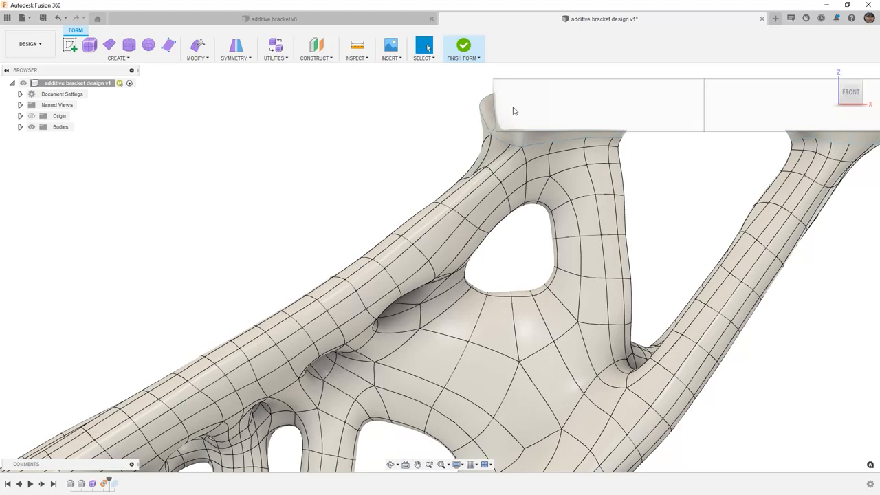
scroll(505, 105, "up", 4)
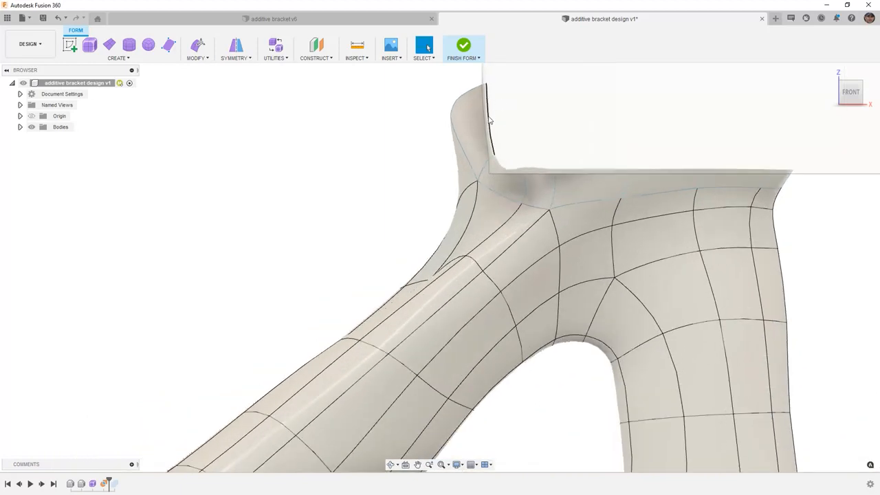
scroll(454, 129, "down", 1)
scroll(454, 128, "down", 8)
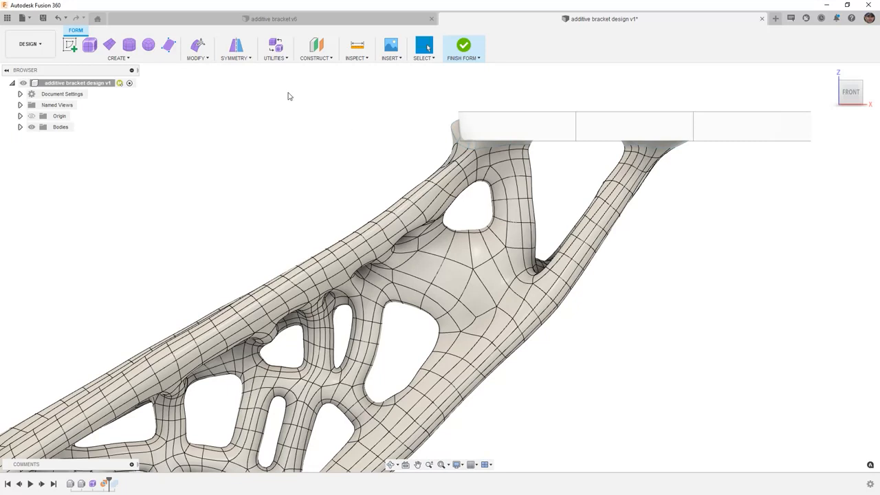
Step: In Edit Form, freeform-select the geometry around the large opening in the lattice and nudge it about -0.01 cm and 0.02 cm in the front plane
left_click(206, 60)
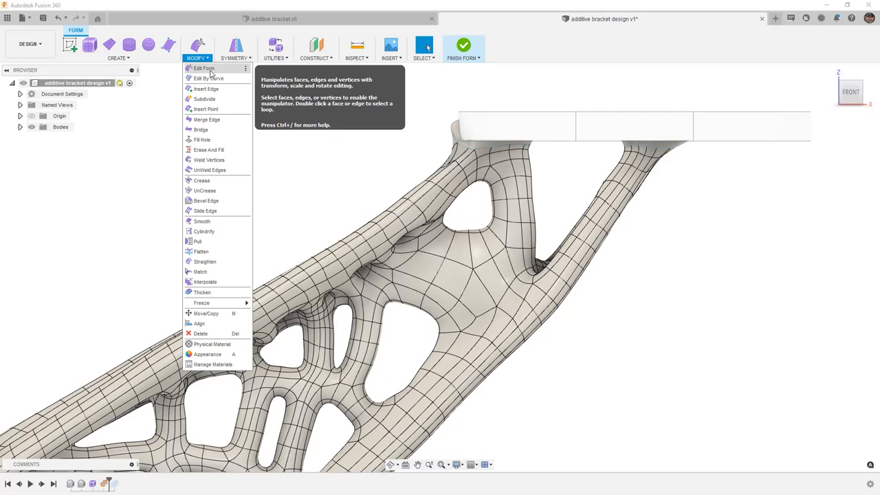
left_click(211, 70)
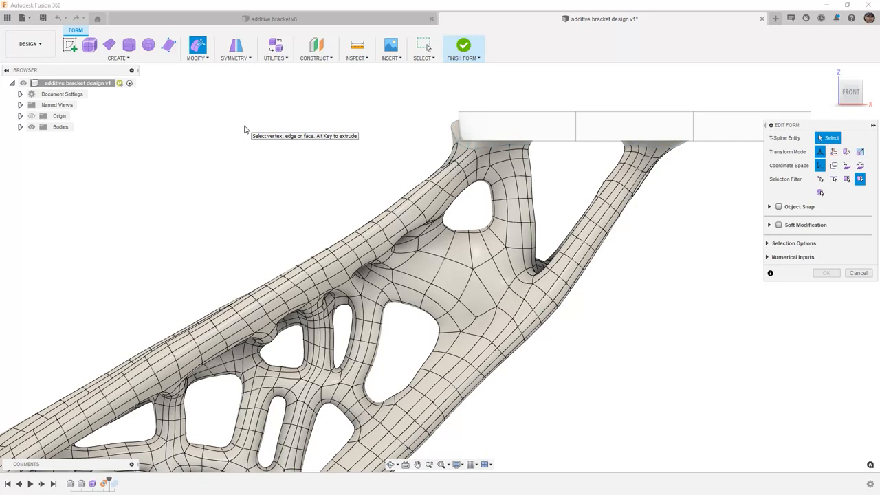
middle_click_drag(426, 330, 412, 246)
left_click(425, 58)
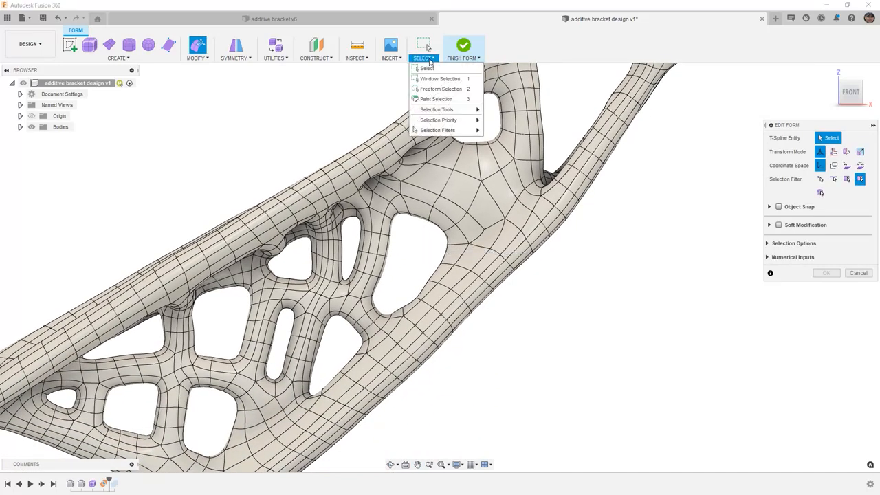
left_click(436, 89)
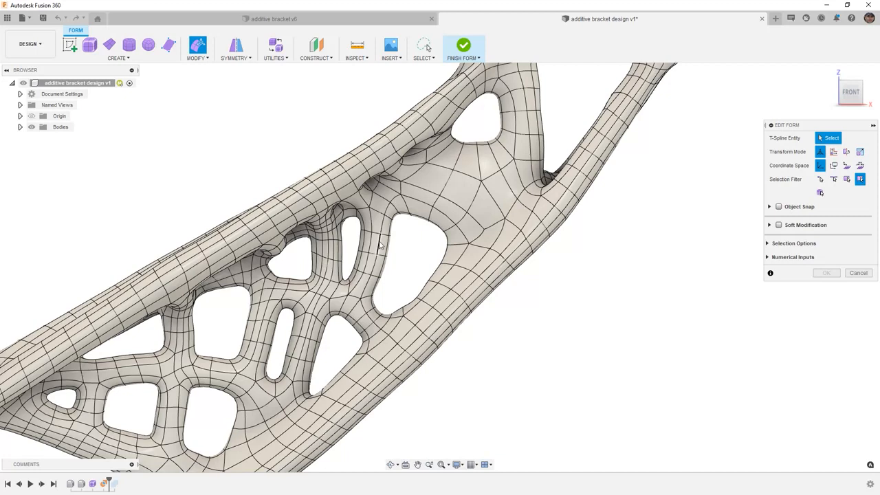
mouse_move(364, 299)
left_mouse_down()
mouse_move(392, 215)
mouse_move(428, 210)
mouse_move(460, 244)
mouse_move(425, 295)
mouse_move(386, 320)
mouse_move(370, 302)
left_mouse_up()
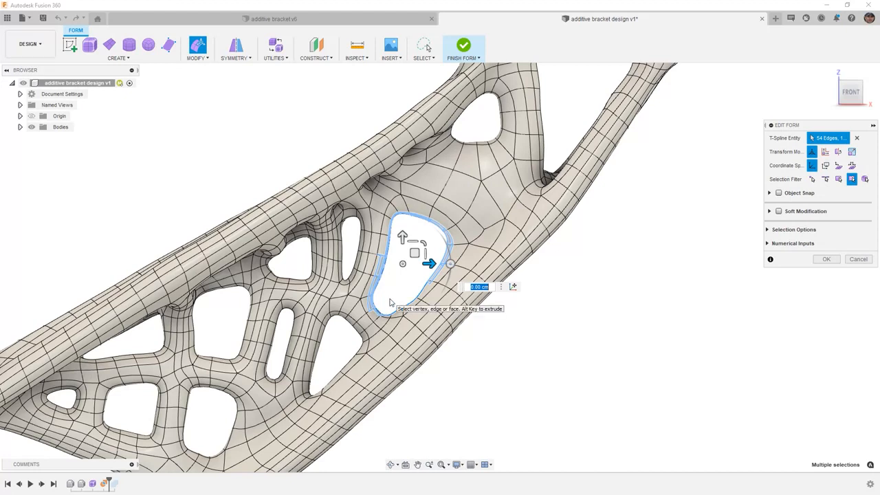
mouse_move(415, 253)
left_mouse_down()
mouse_move(420, 240)
mouse_move(431, 247)
mouse_move(401, 269)
mouse_move(393, 258)
mouse_move(411, 239)
mouse_move(417, 252)
mouse_move(385, 250)
mouse_move(430, 246)
mouse_move(414, 252)
left_mouse_up()
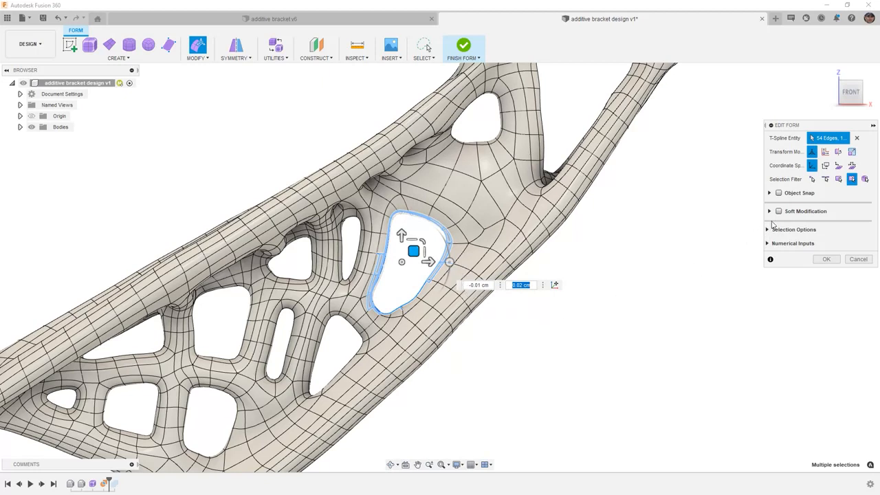
Step: Enable Soft Modification for the selected opening, nudge it slightly, and set the falloff distance to 0.75 cm
left_click(779, 211)
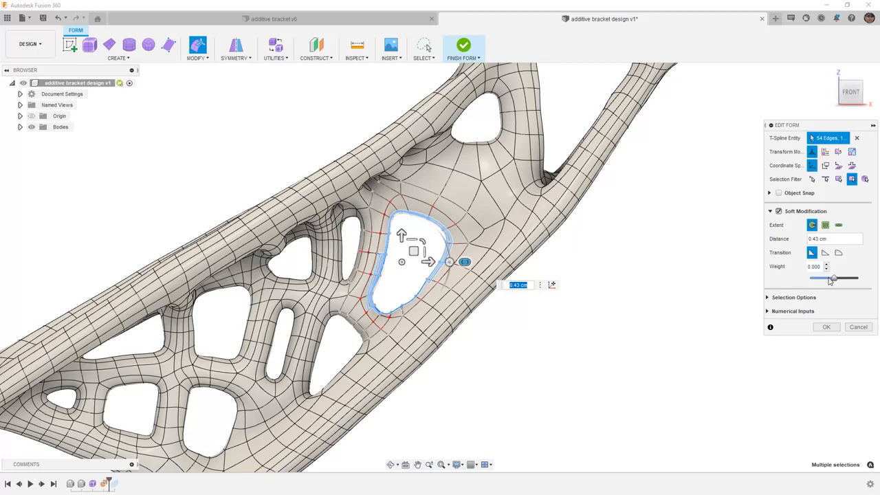
left_click_drag(414, 251, 413, 250)
left_click(818, 238)
left_click(816, 239)
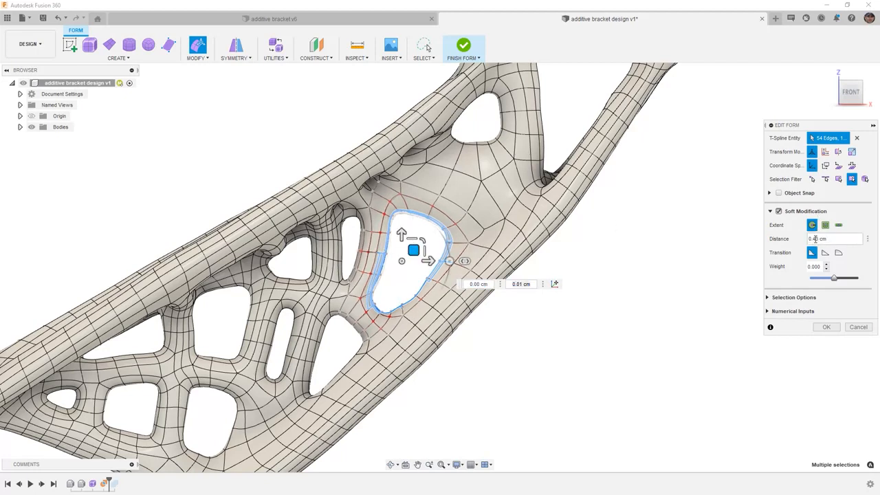
key("BackSpace")
key("BackSpace")
type(".75")
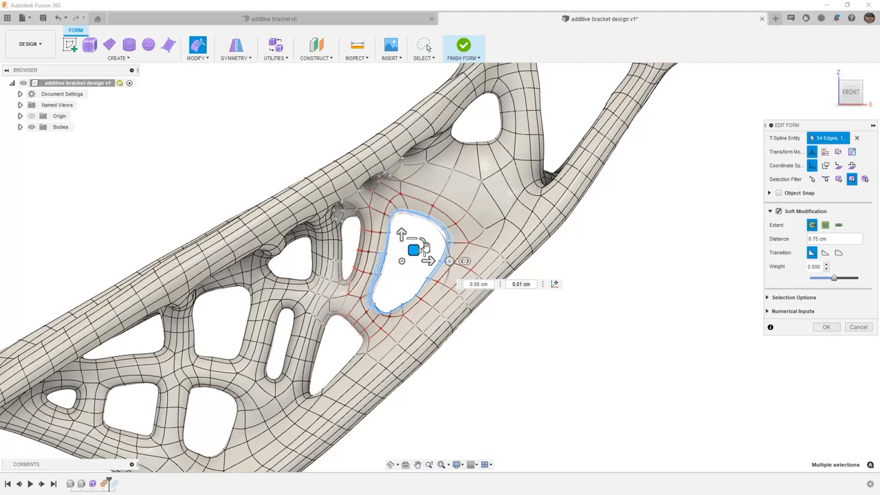
Step: Move the selected opening about 0.114 cm horizontally and 0.045 cm vertically, apply the form edit, and inspect the reshaped area
left_click_drag(414, 250, 425, 244)
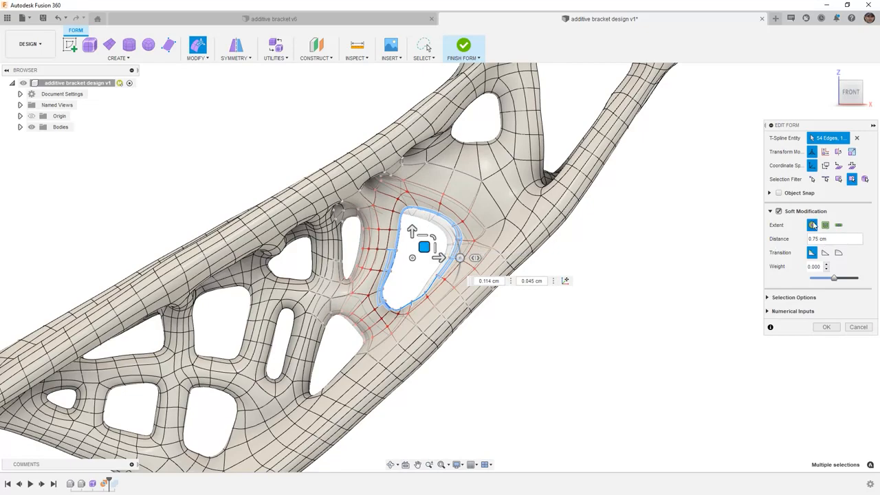
left_click(826, 327)
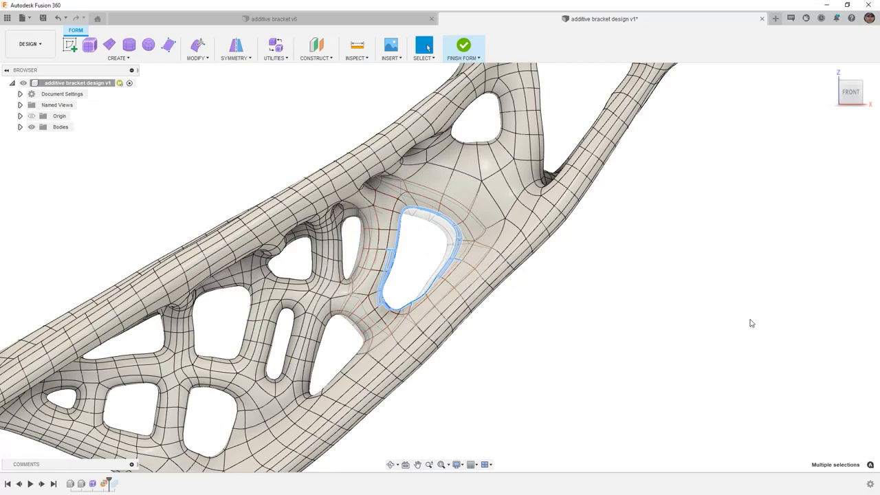
left_click(626, 310)
middle_click_drag(460, 248, 472, 233, "shift")
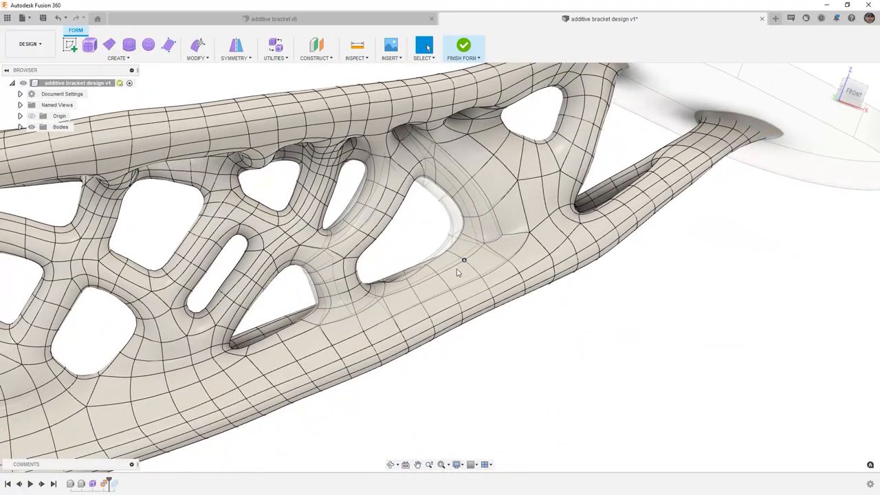
scroll(454, 311, "down", 3)
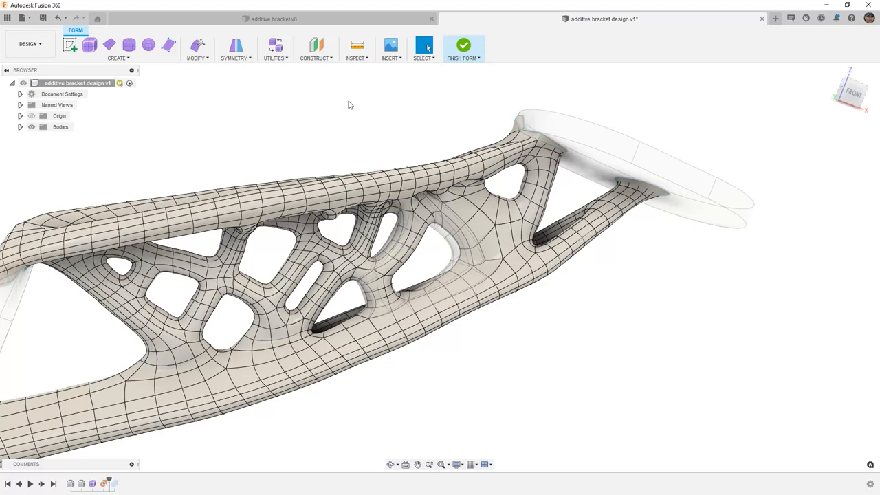
Step: Start Cylindrify, try selecting the faces of the outer struts beneath the horizontal plate, and clear that selection
left_click(198, 58)
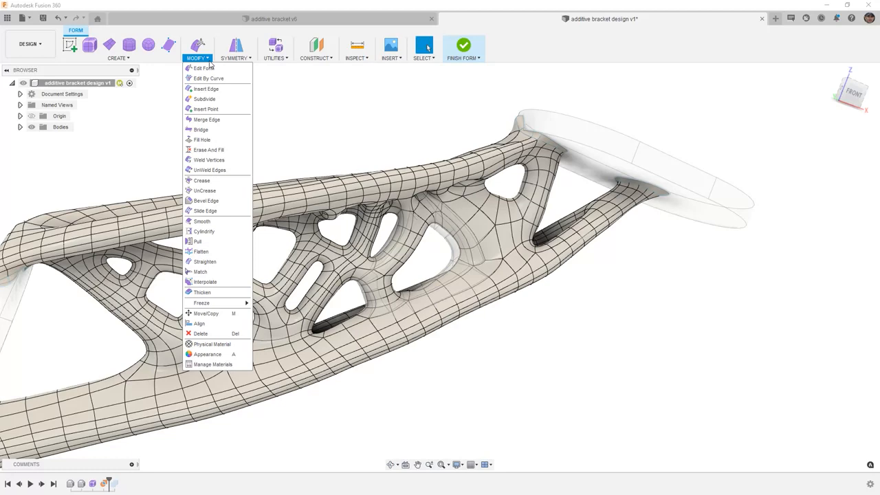
left_click(211, 231)
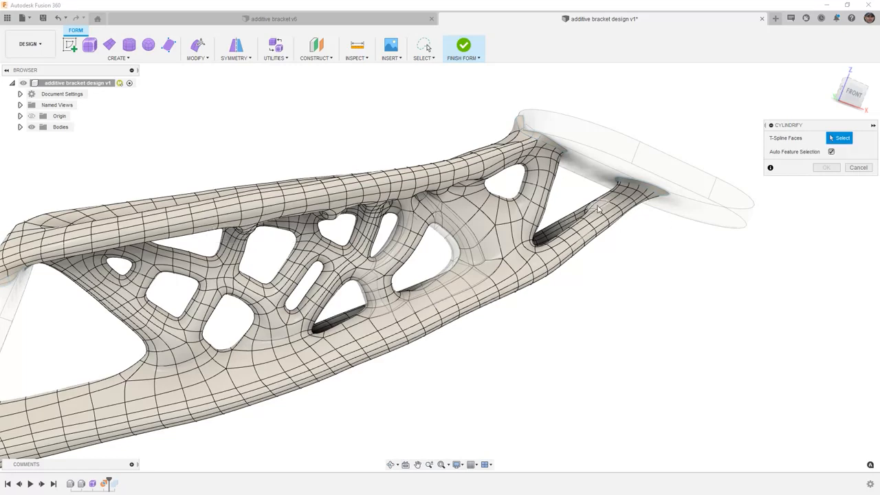
left_click(855, 98)
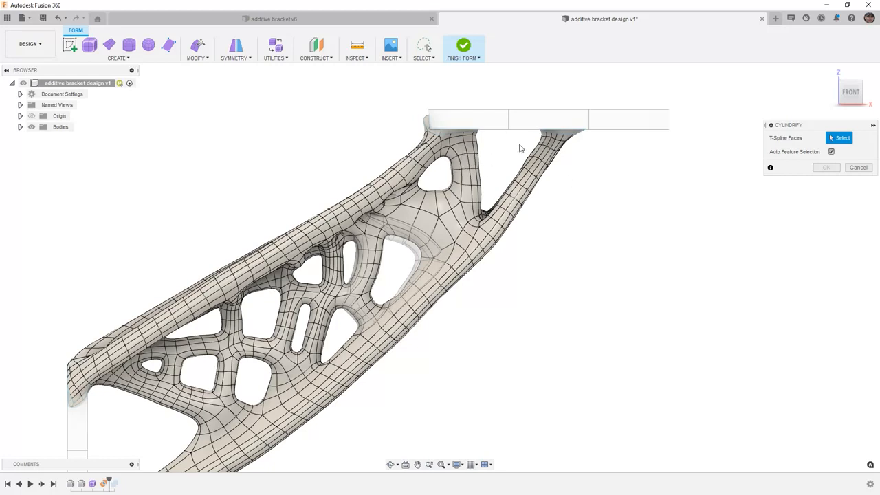
mouse_move(520, 149)
left_mouse_down()
mouse_move(569, 193)
mouse_move(538, 225)
mouse_move(500, 216)
mouse_move(496, 177)
left_mouse_up()
middle_click_drag(495, 190, 525, 204, "shift")
scroll(518, 159, "up", 5)
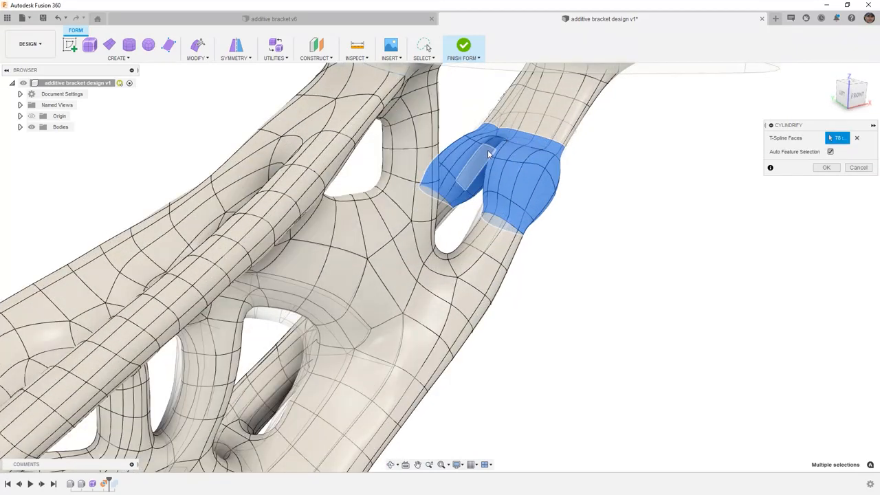
left_click(857, 139)
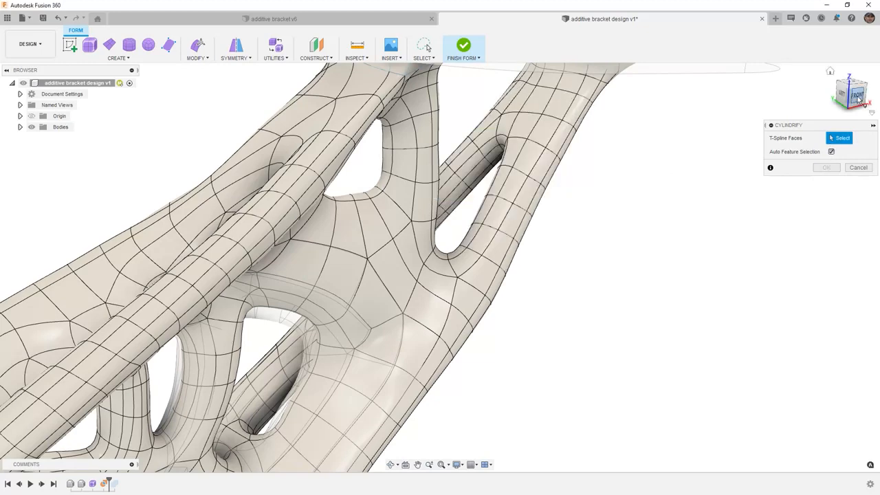
Step: Cylindrify the faces of the short upright strut between the uppermost hole and the outer struts, and deselect them
left_click(856, 97)
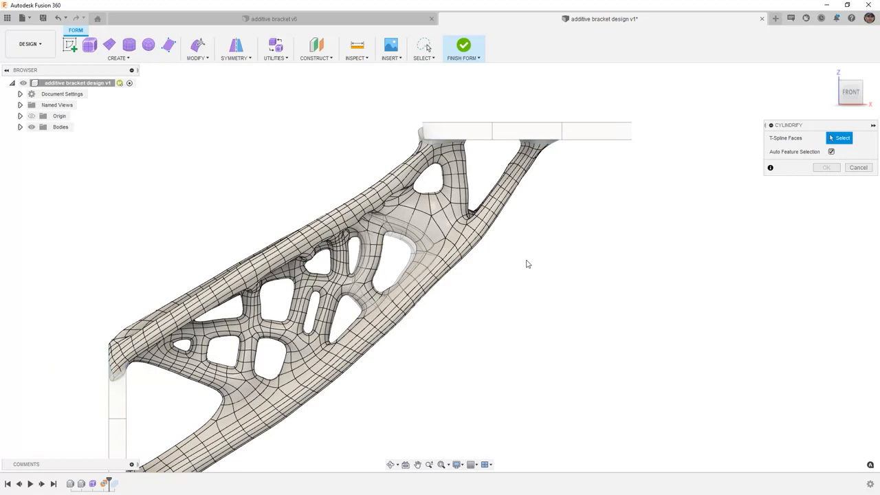
scroll(450, 169, "up", 5)
mouse_move(431, 165)
left_mouse_down()
mouse_move(491, 151)
mouse_move(501, 197)
mouse_move(491, 210)
mouse_move(427, 211)
left_mouse_up()
middle_click_drag(427, 211, 447, 202, "shift")
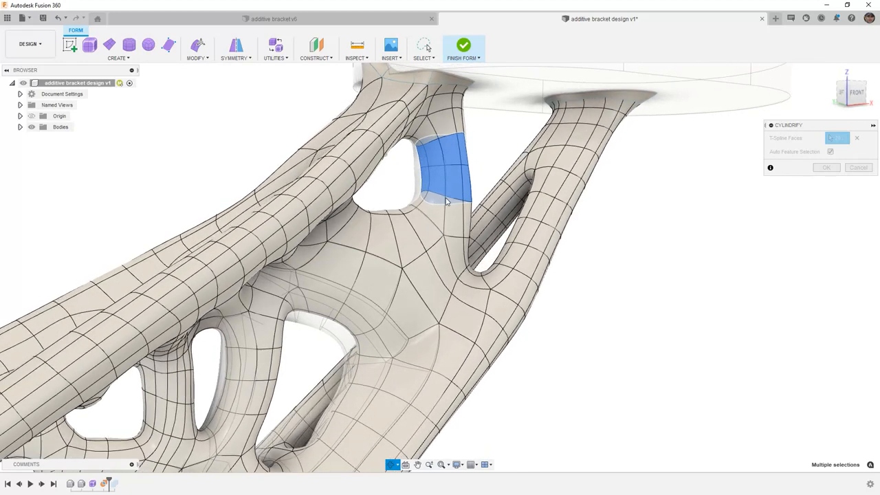
scroll(445, 158, "up", 4)
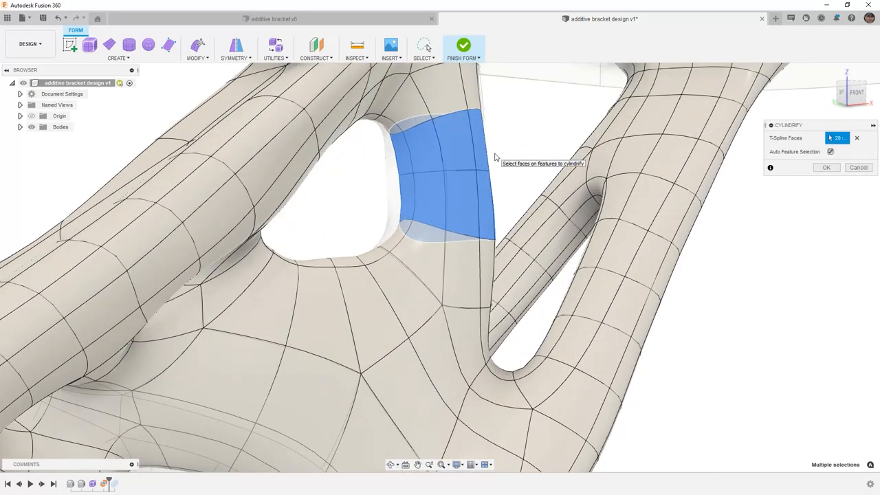
left_click(828, 170)
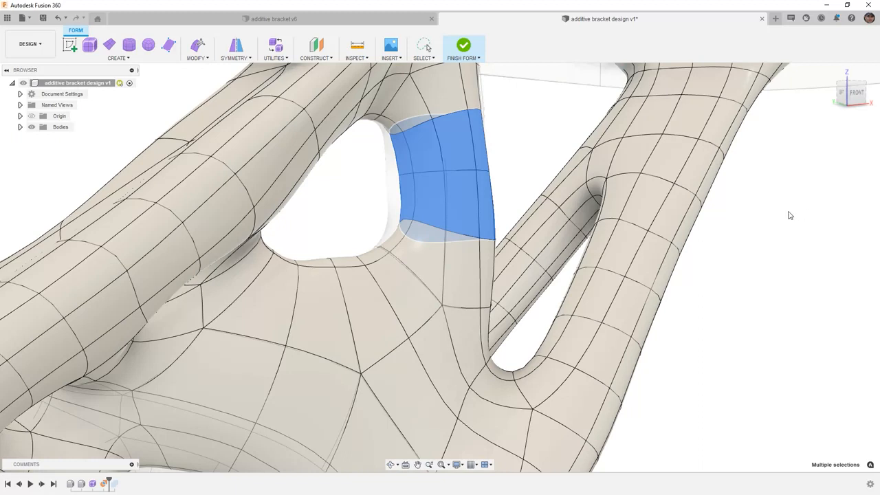
key("Escape")
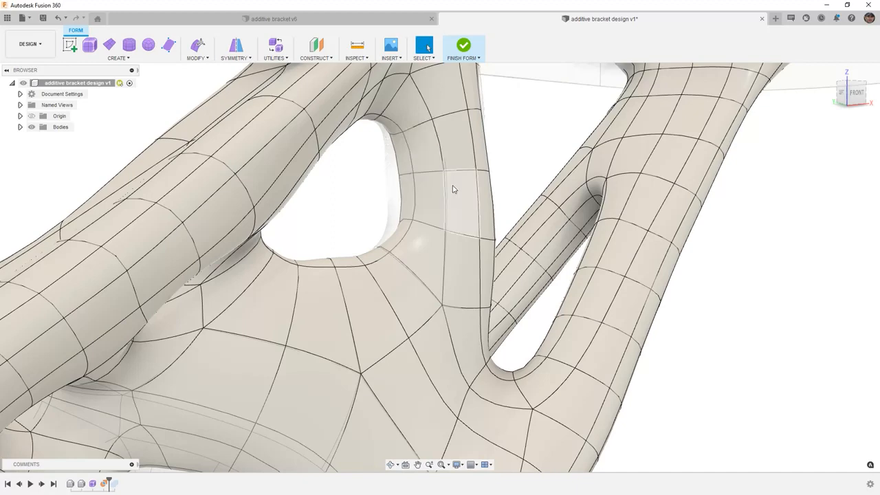
Step: Start Smooth on the form, try box-selecting faces across the outer strut, and clear that selection
scroll(447, 182, "down", 3)
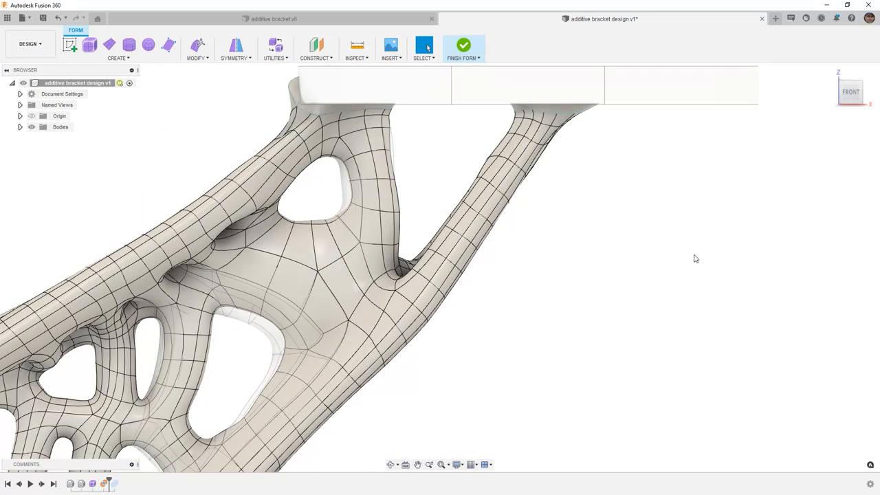
left_click(198, 58)
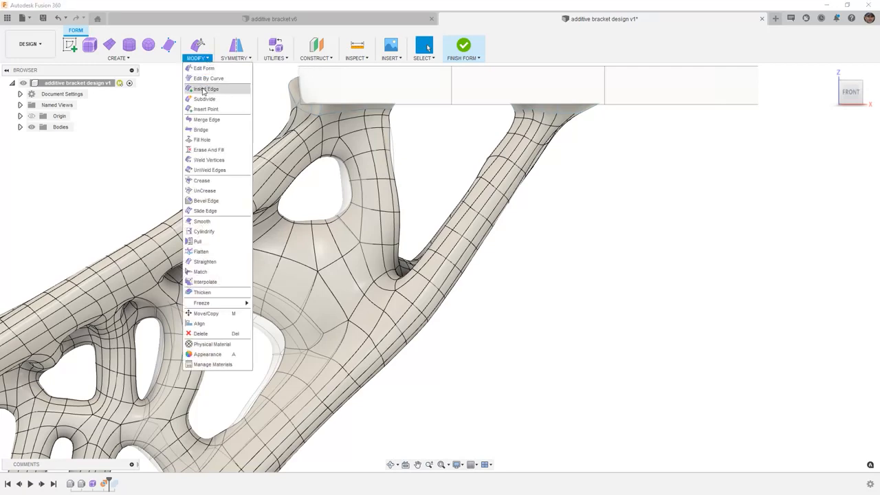
left_click(201, 222)
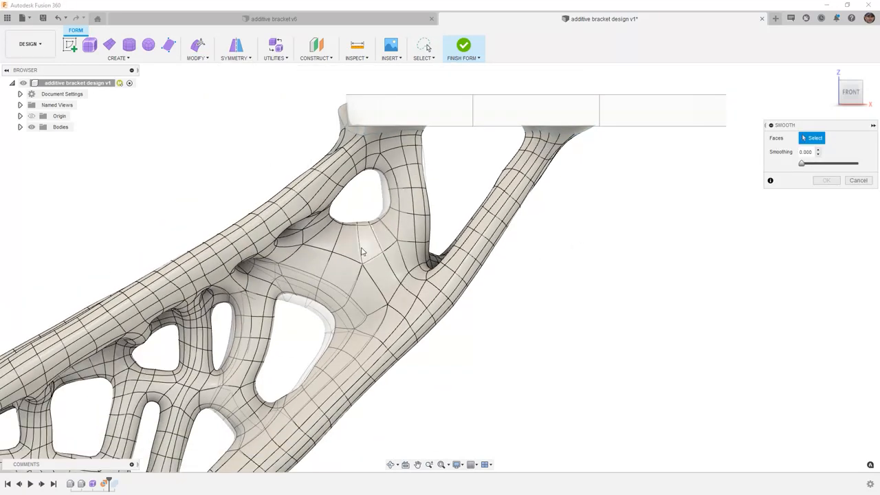
middle_click_drag(362, 252, 434, 259, "shift")
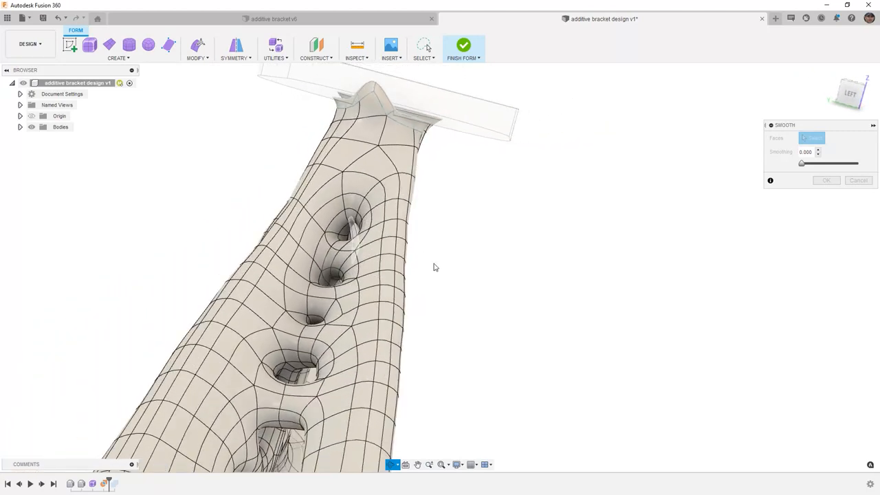
mouse_move(269, 177)
left_mouse_down()
mouse_move(288, 176)
mouse_move(314, 197)
mouse_move(284, 245)
mouse_move(243, 253)
mouse_move(242, 240)
left_mouse_up()
middle_click_drag(241, 240, 276, 241, "shift")
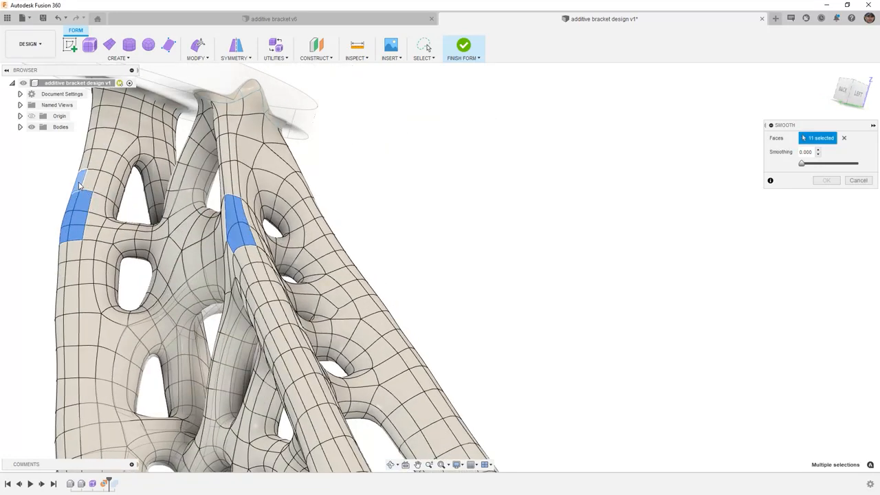
left_click(843, 138)
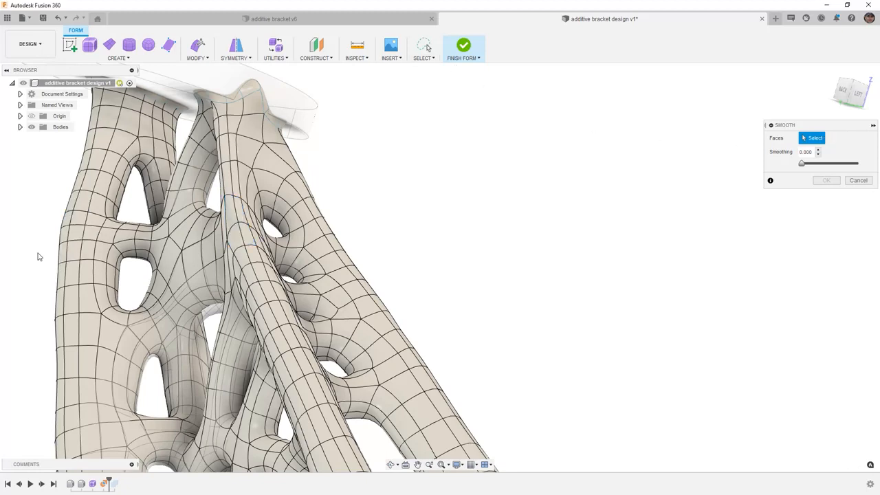
Step: Select three adjacent lengthwise rows of eight faces along the outer side of the strut, starting just below its bend
left_click(64, 234)
left_click(62, 253)
left_click(62, 289)
left_click(61, 313)
left_click(60, 337)
left_click(60, 365)
left_click(60, 393)
left_click(60, 423)
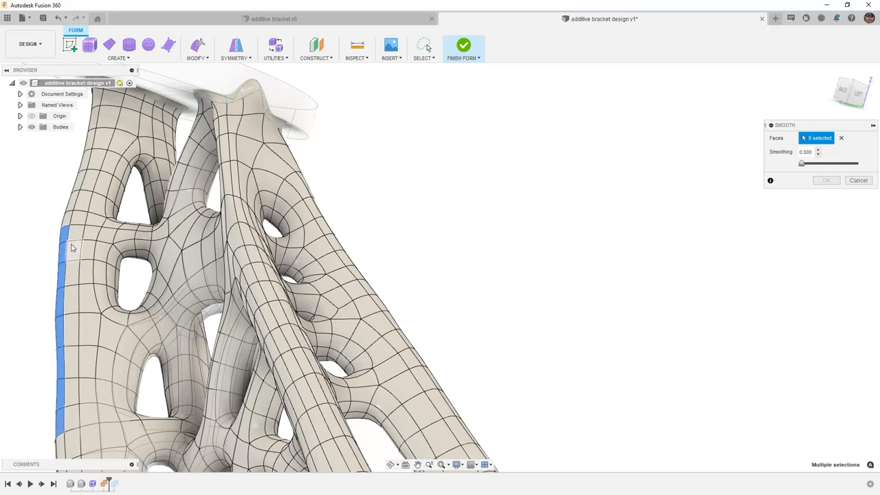
left_click(73, 236)
left_click(73, 257)
left_click(72, 279)
left_click(71, 302)
left_click(69, 339)
left_click(71, 368)
left_click(72, 398)
left_click(72, 422)
middle_click_drag(74, 364, 377, 273, "shift")
left_click(322, 198)
left_click(340, 215)
left_click(359, 236)
left_click(385, 257)
left_click(415, 294)
left_click(453, 323)
left_click(479, 348)
left_click(511, 371)
Step: Smooth the selected strut faces with a smoothing value of 1.000, apply it, and deselect the faces
middle_click_drag(454, 277, 381, 275, "shift")
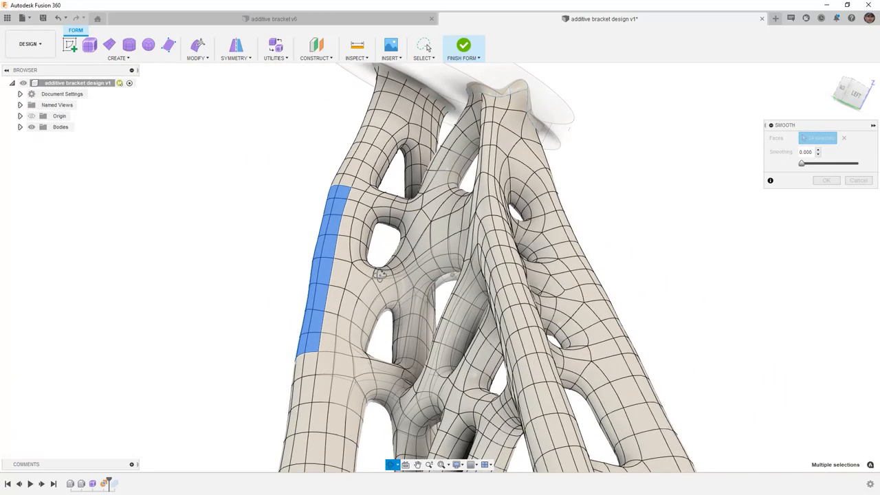
scroll(337, 221, "up", 2)
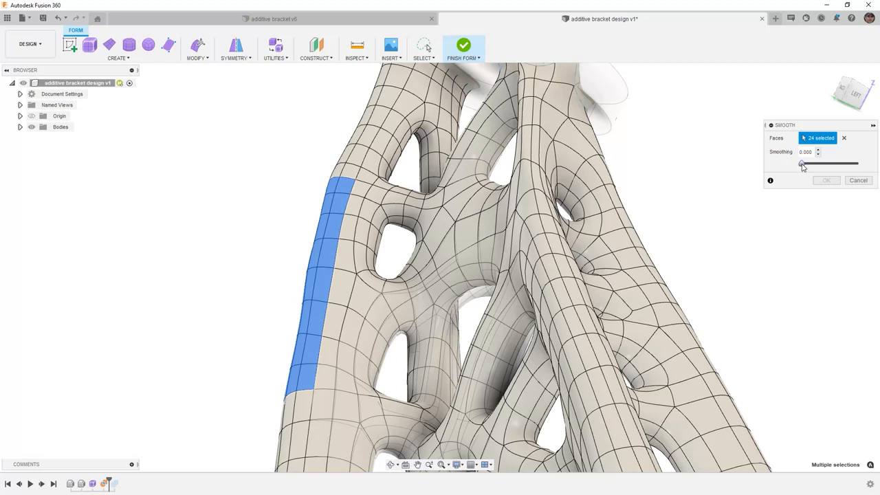
left_click_drag(803, 167, 832, 167)
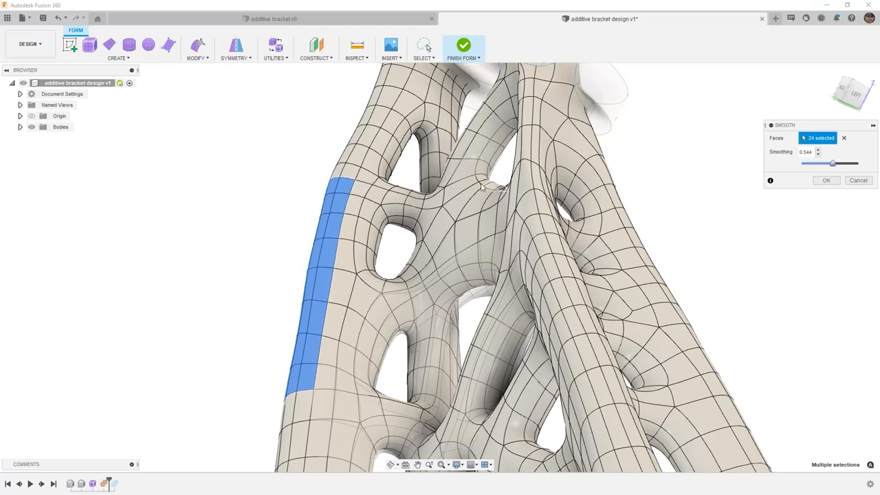
left_click_drag(832, 164, 860, 165)
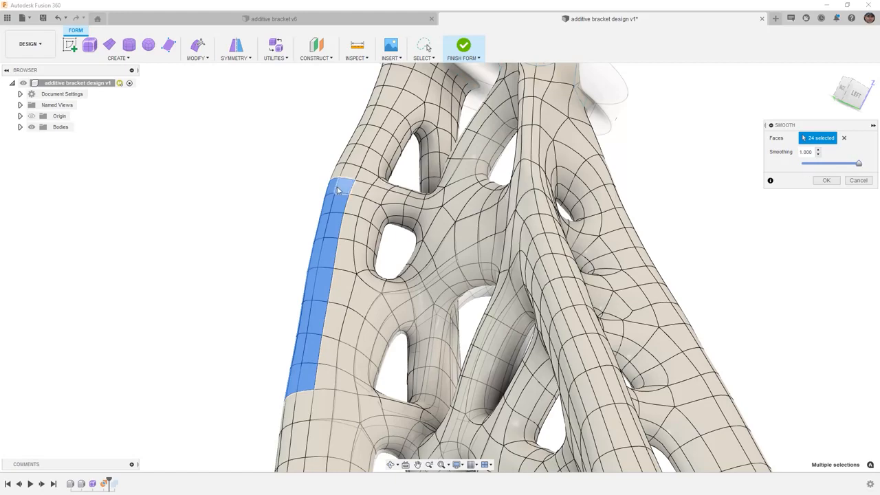
middle_click_drag(298, 276, 315, 267, "shift")
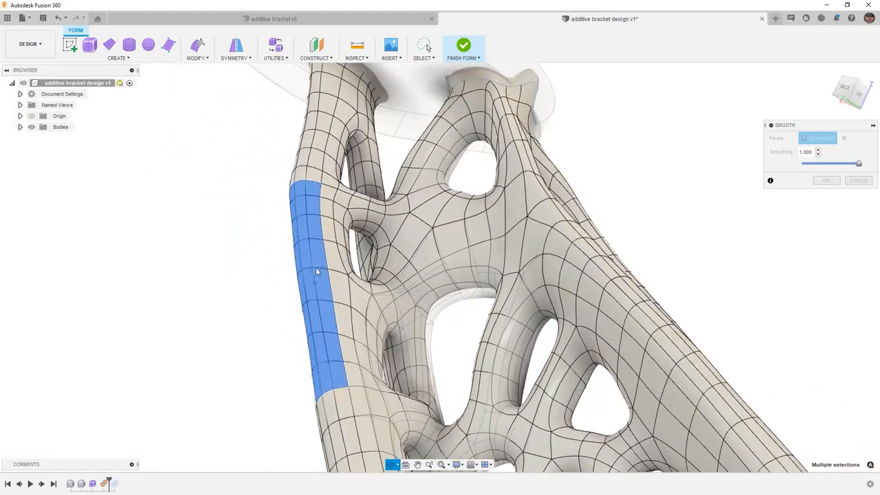
left_click(826, 182)
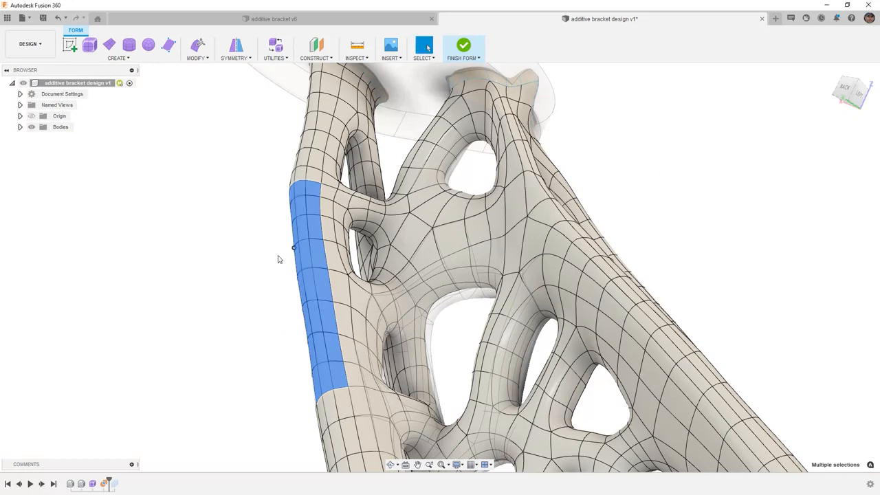
left_click(237, 249)
Step: Unfreeze the T-spline edges of the small tip protruding beside the end of the horizontal plate
middle_click_drag(243, 247, 225, 260, "shift")
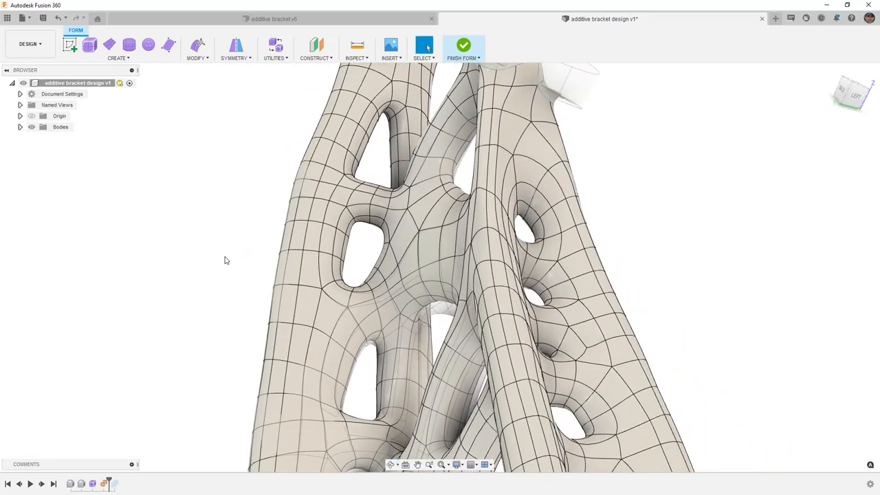
scroll(237, 237, "down", 3)
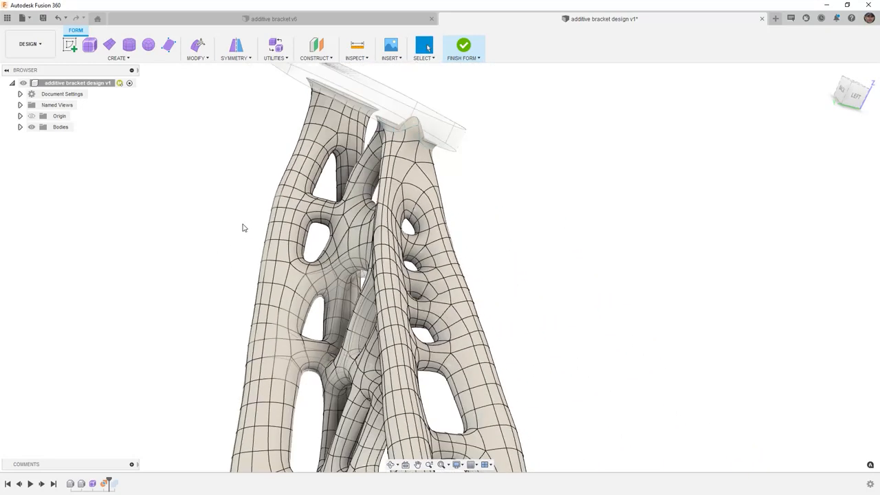
left_click(855, 100)
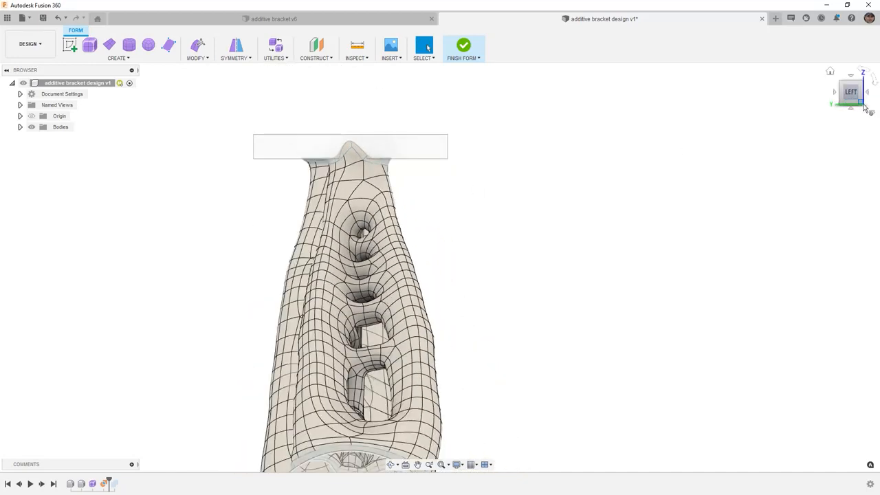
left_click(868, 93)
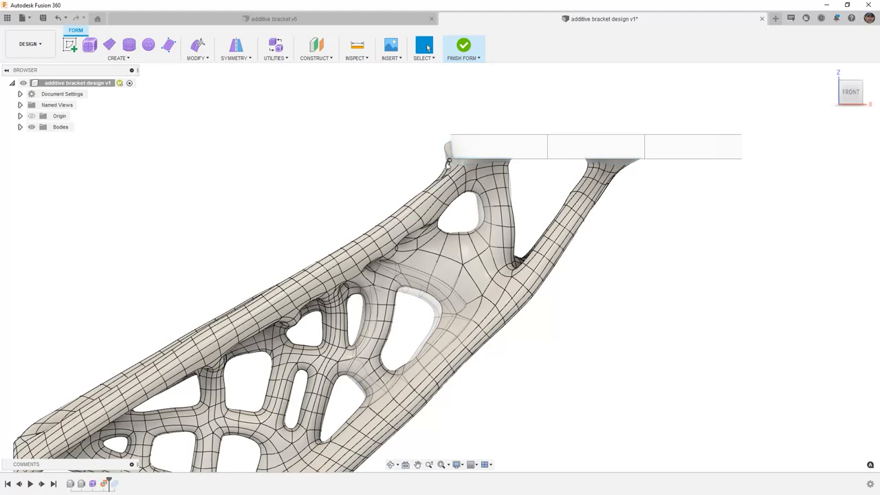
scroll(441, 162, "up", 5)
left_click(197, 55)
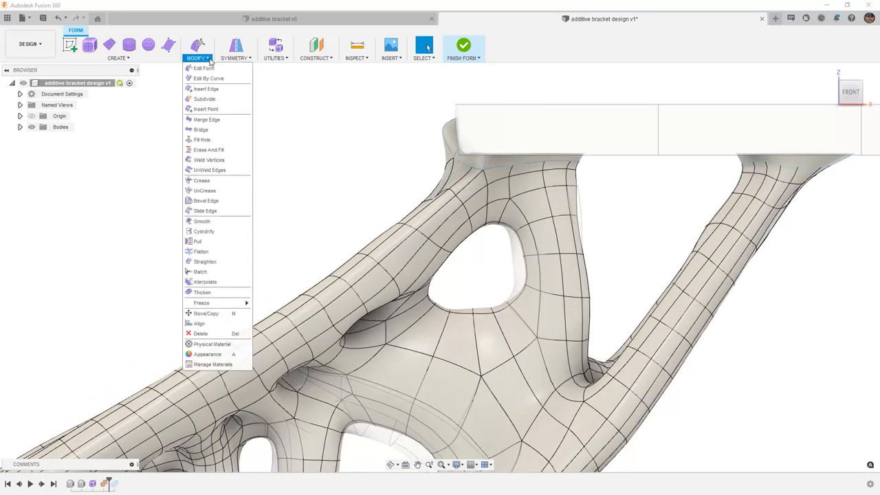
mouse_move(227, 308)
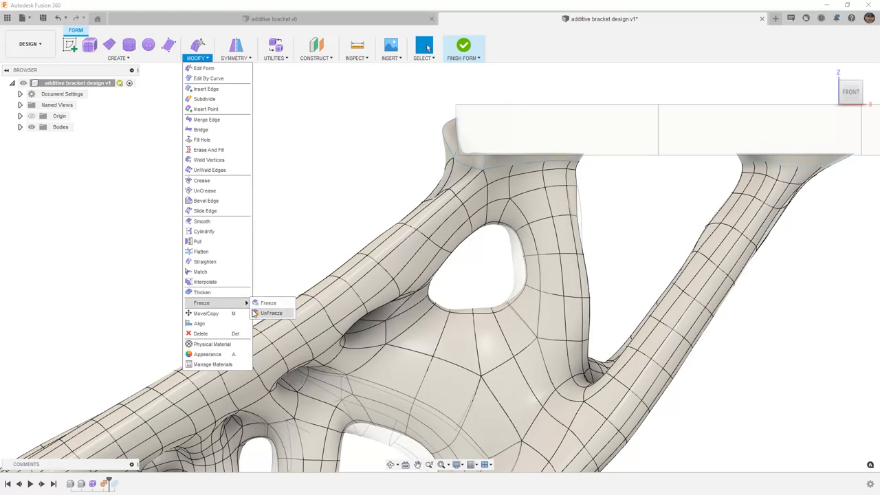
left_click(260, 315)
mouse_move(420, 122)
left_mouse_down()
mouse_move(491, 156)
mouse_move(464, 180)
mouse_move(428, 168)
left_mouse_up()
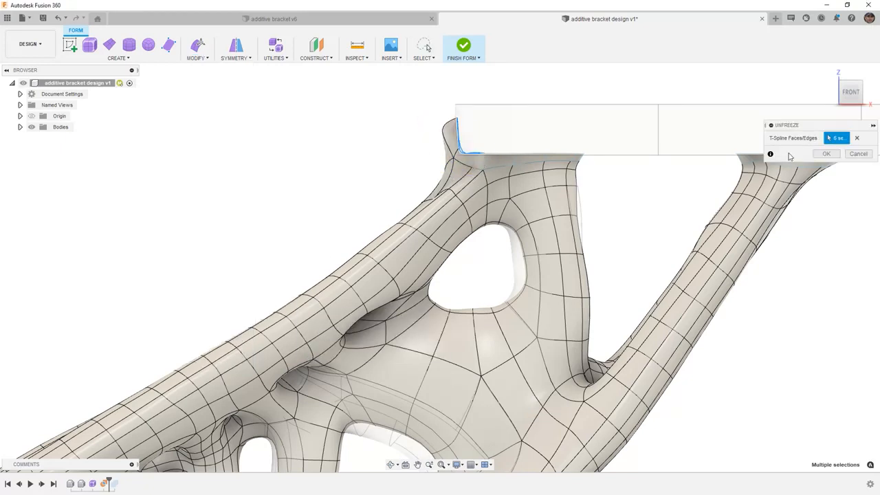
left_click(826, 153)
Step: Use Edit Form to move the protruding tip into the horizontal plate and rotate it about 20 degrees, then apply the edit
left_click(198, 46)
mouse_move(416, 117)
left_mouse_down()
mouse_move(457, 127)
mouse_move(433, 153)
left_mouse_up()
mouse_move(428, 119)
left_mouse_down()
mouse_move(465, 126)
mouse_move(460, 155)
mouse_move(425, 170)
left_mouse_up()
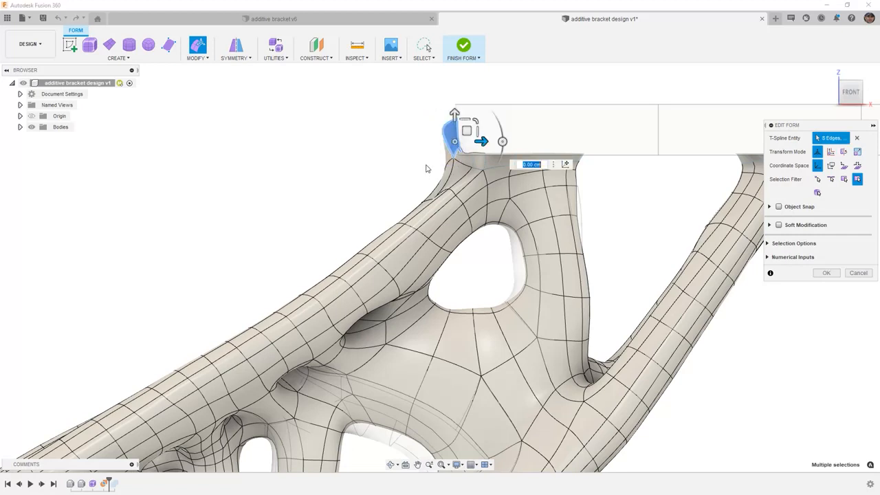
left_click_drag(477, 131, 512, 148)
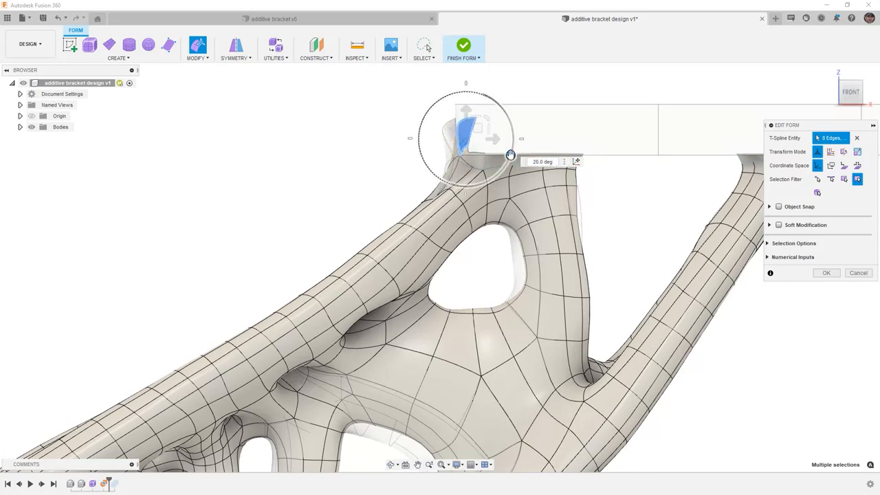
left_click(477, 128)
mouse_move(478, 128)
left_mouse_down()
mouse_move(468, 131)
mouse_move(482, 125)
left_mouse_up()
left_click(826, 273)
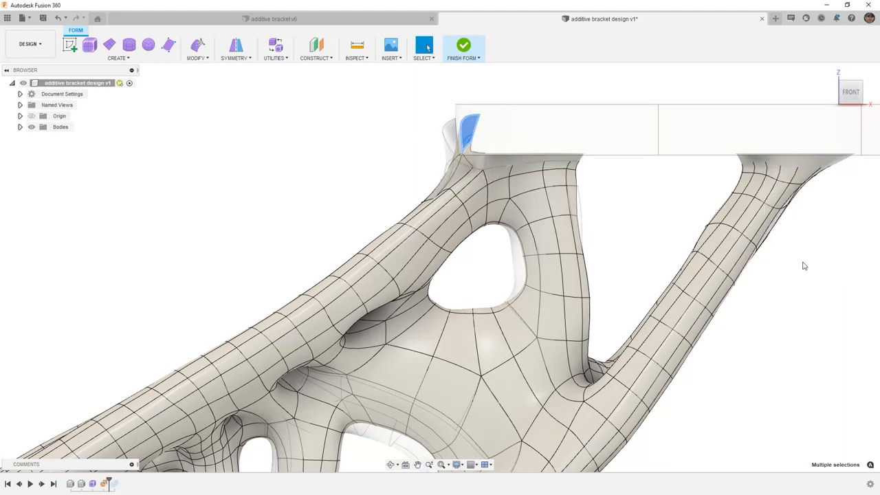
Step: Finish the form, highlight Body8 to check the combined solid, and inspect where the reshaped tip meets the horizontal plate
middle_click_drag(372, 159, 421, 174, "shift")
left_click(463, 48)
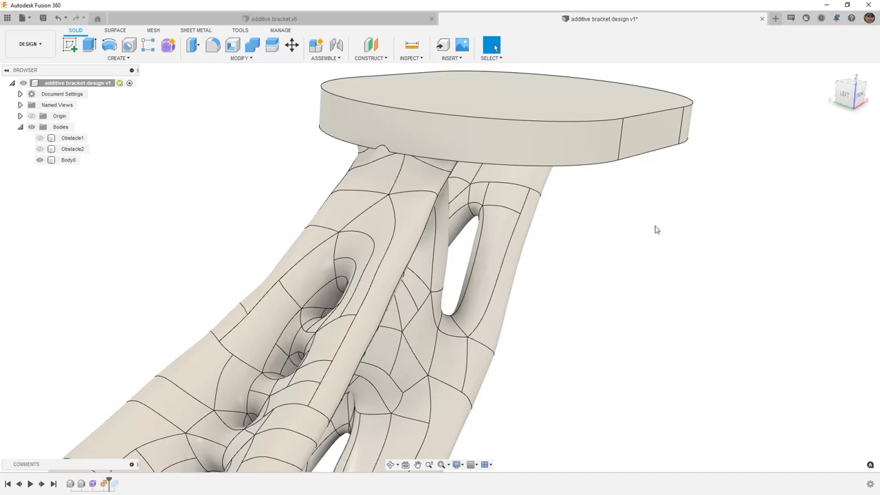
left_click(66, 164)
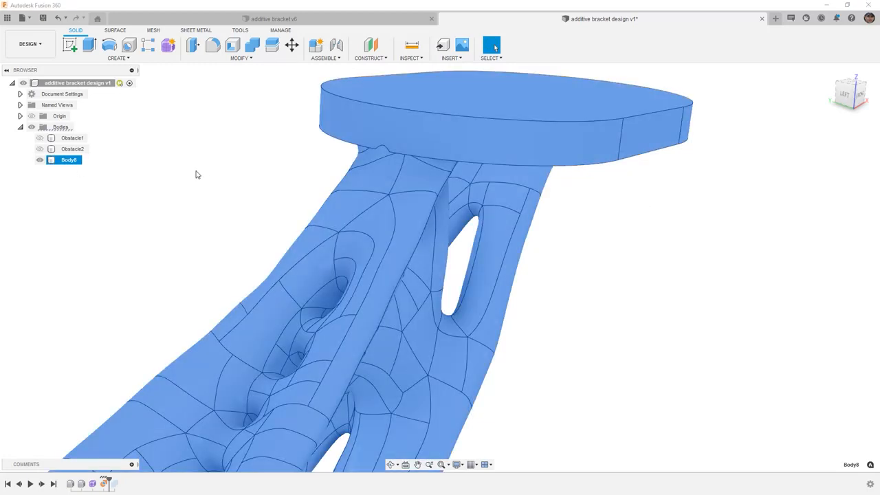
left_click(211, 169)
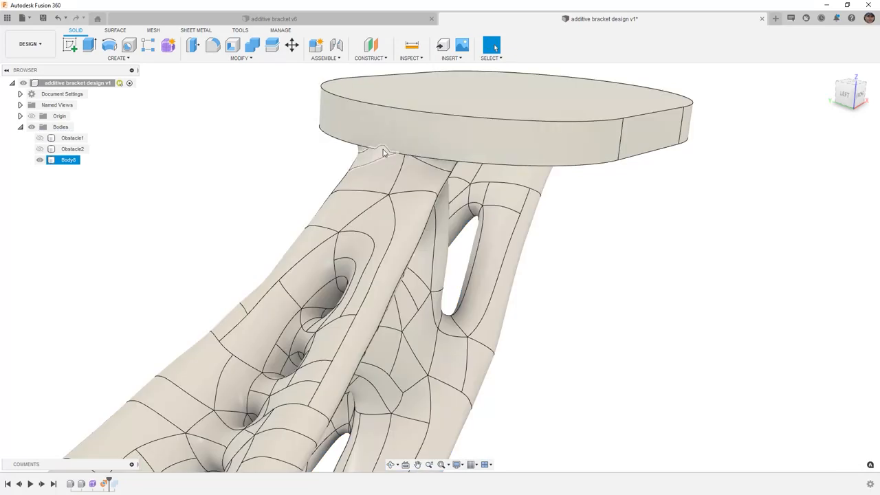
scroll(423, 198, "down", 2)
middle_click_drag(447, 236, 411, 196, "shift")
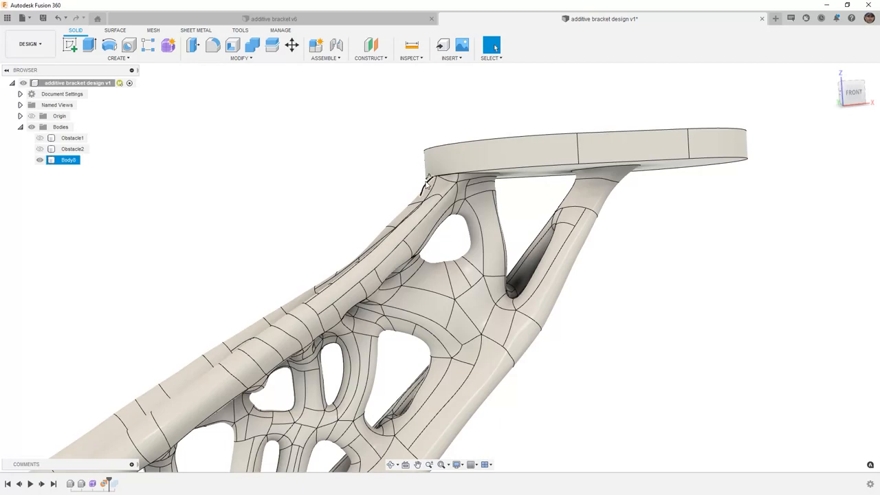
middle_click_drag(437, 165, 447, 165, "shift")
scroll(447, 165, "down", 2)
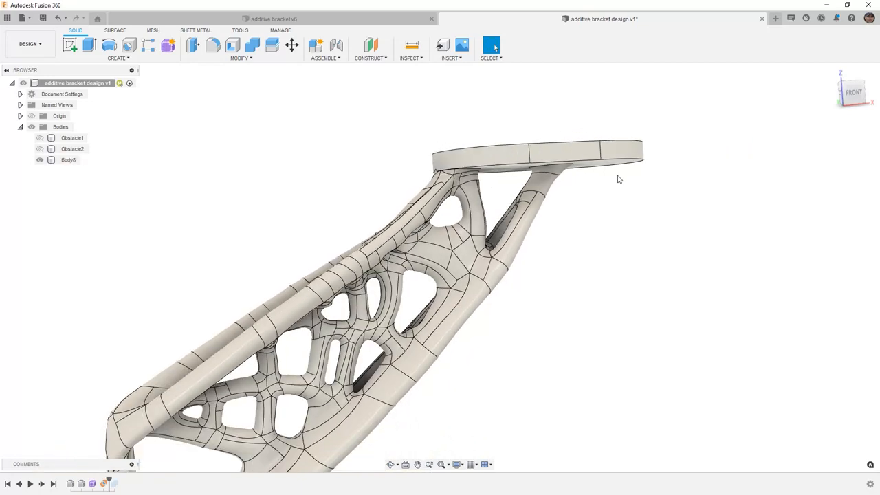
Step: Show the whole bracket from the front and save the design with the version description User Saved
left_click(851, 97)
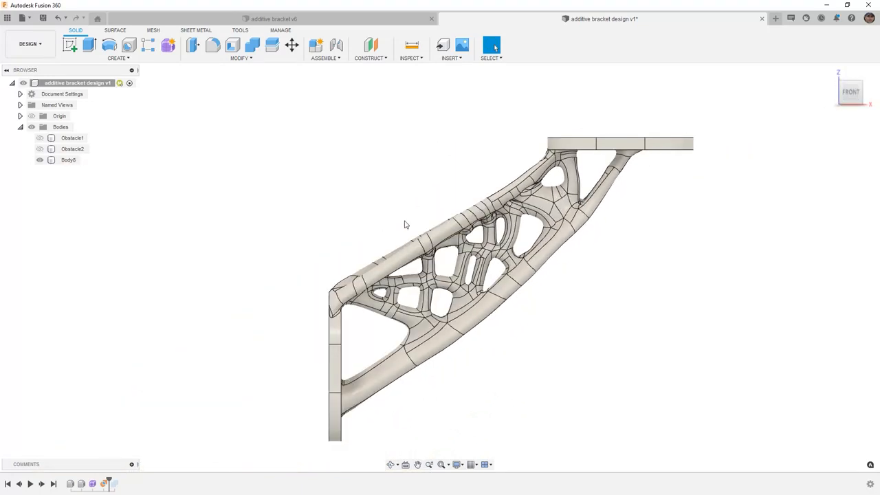
middle_click_drag(406, 222, 346, 212)
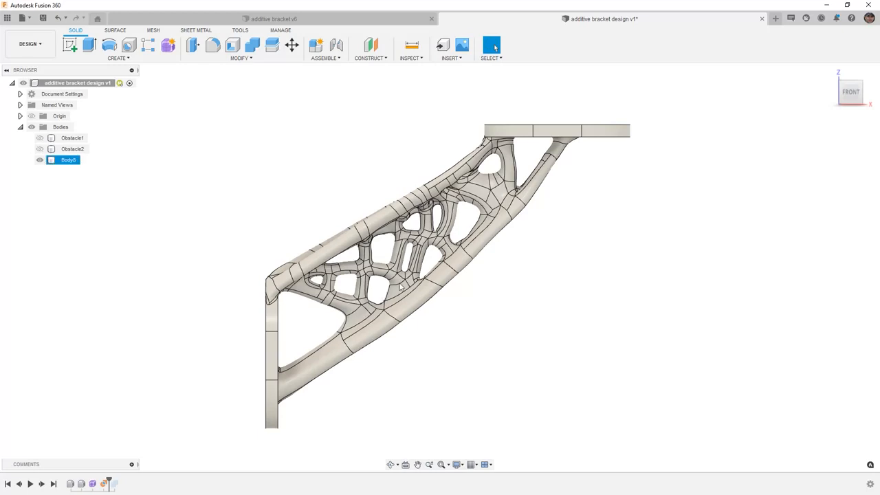
left_click(43, 18)
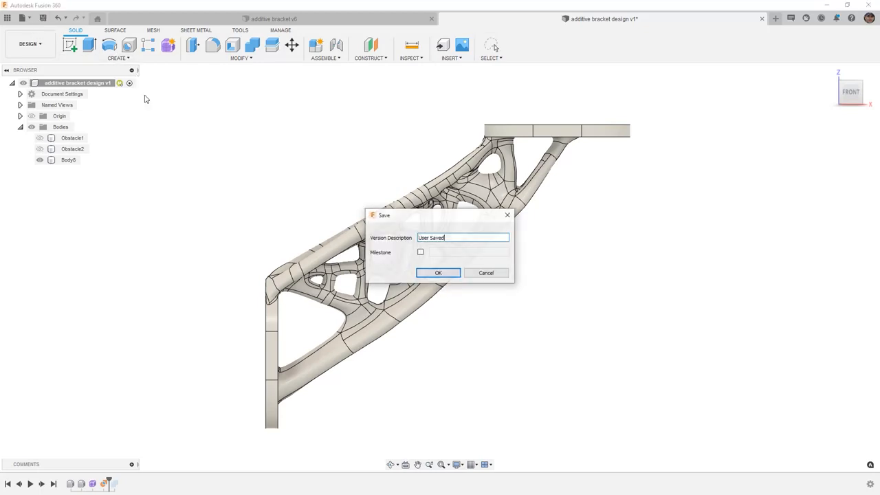
left_click(443, 274)
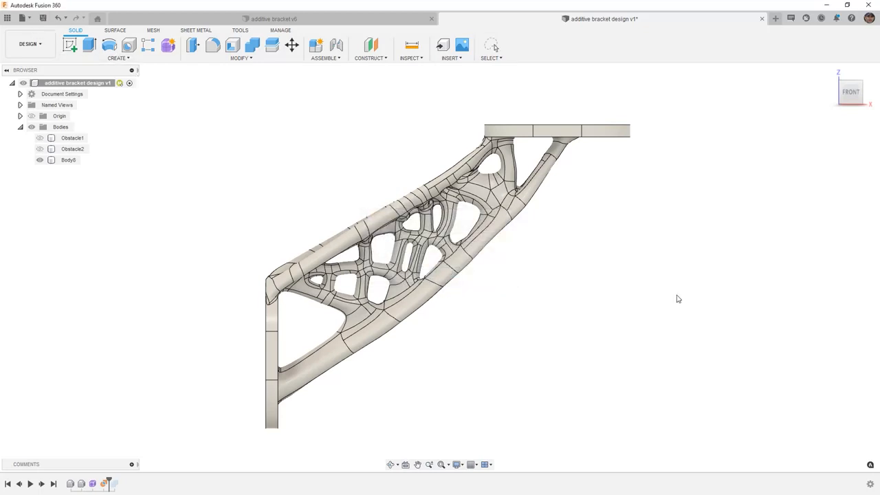